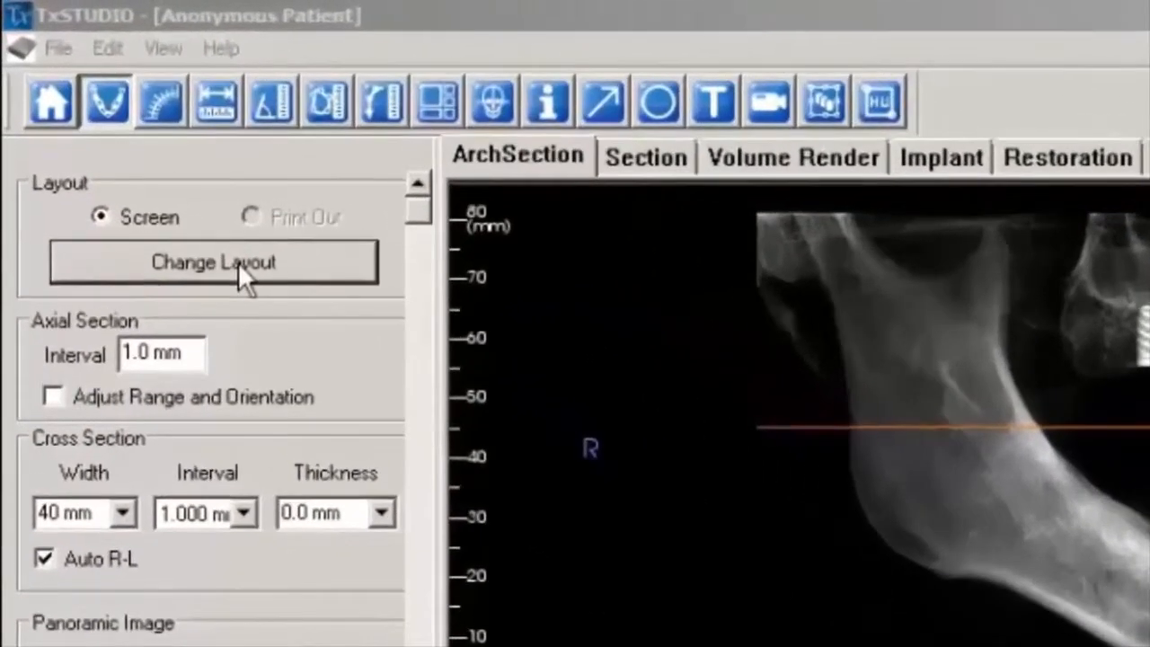
Switch to the Axial, Pano, 3 Cross Sections layout and lower the axial range's upper limit to restrict the sections to the lower jaw.
click(117, 130)
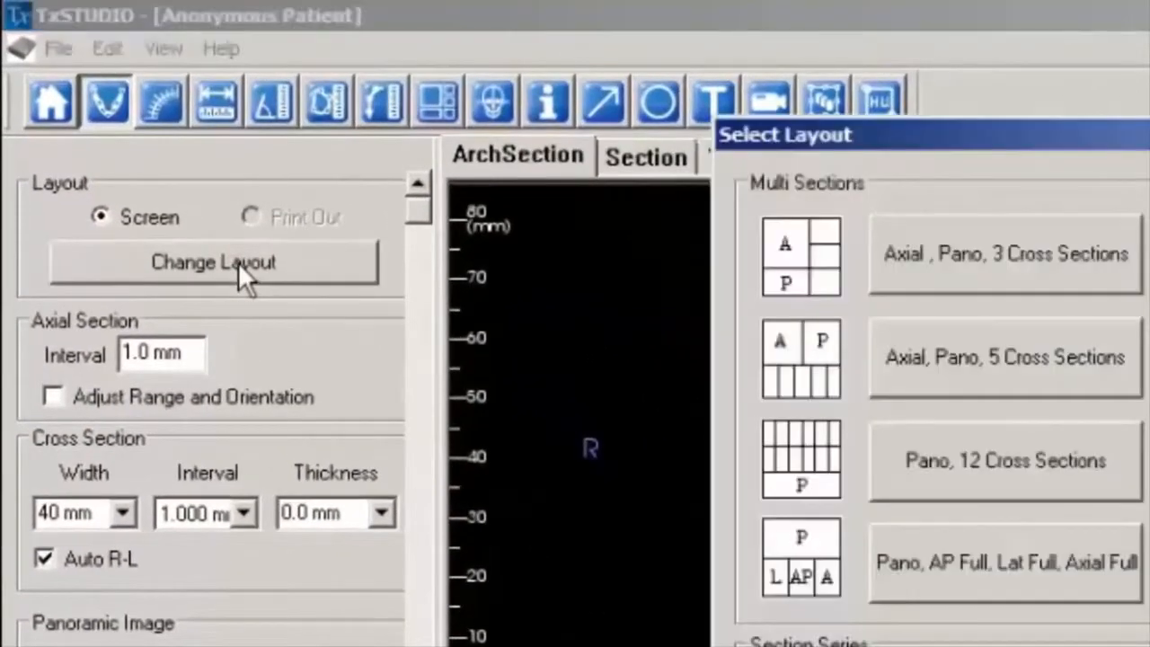
click(1040, 256)
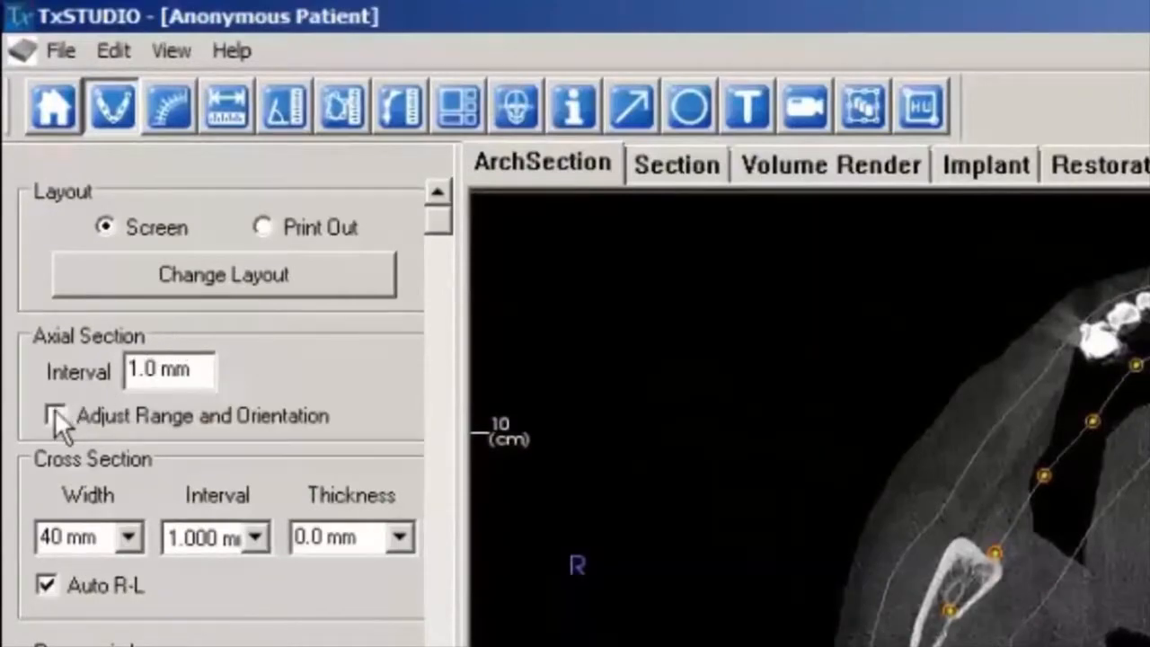
click(55, 415)
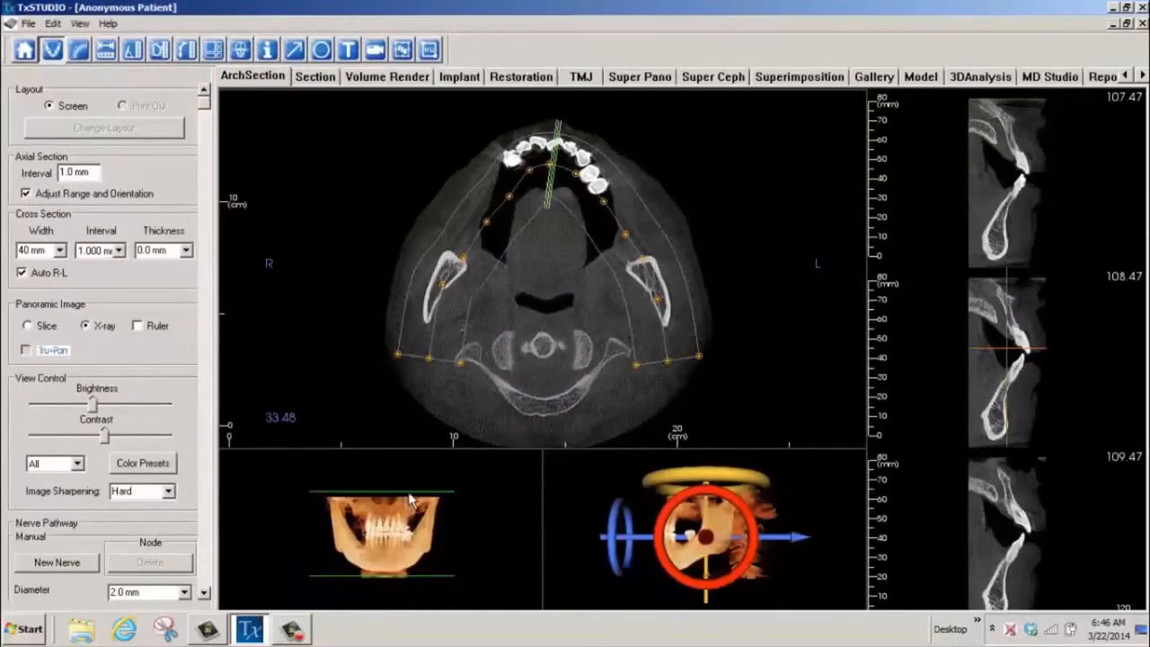
drag(409, 492, 412, 526)
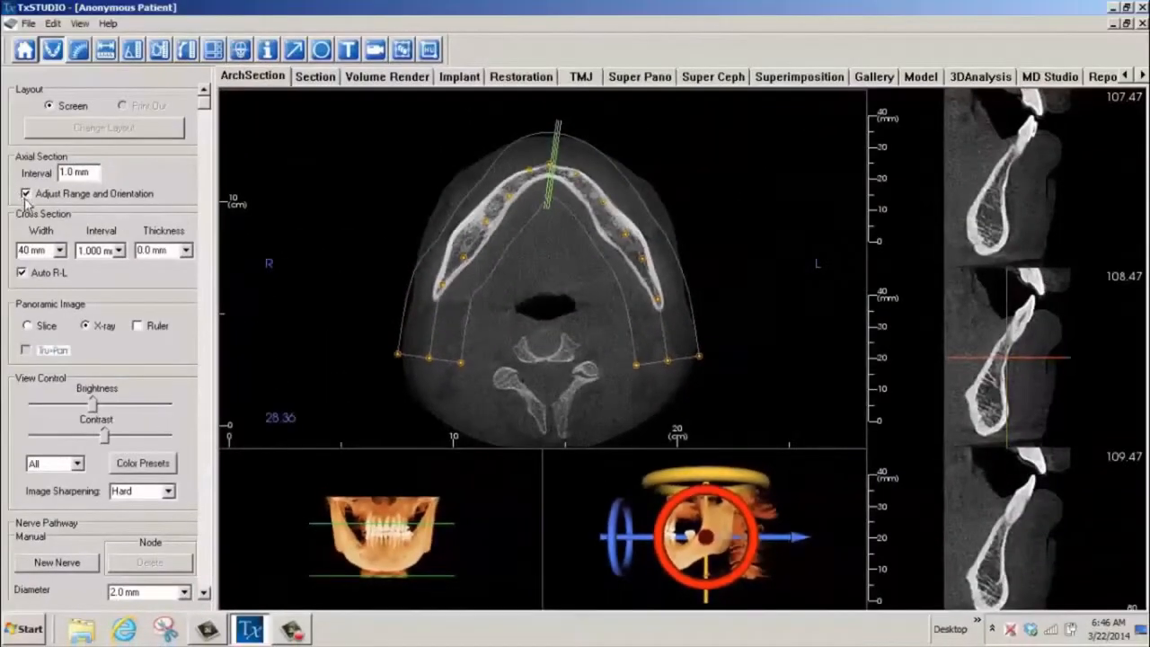
click(26, 195)
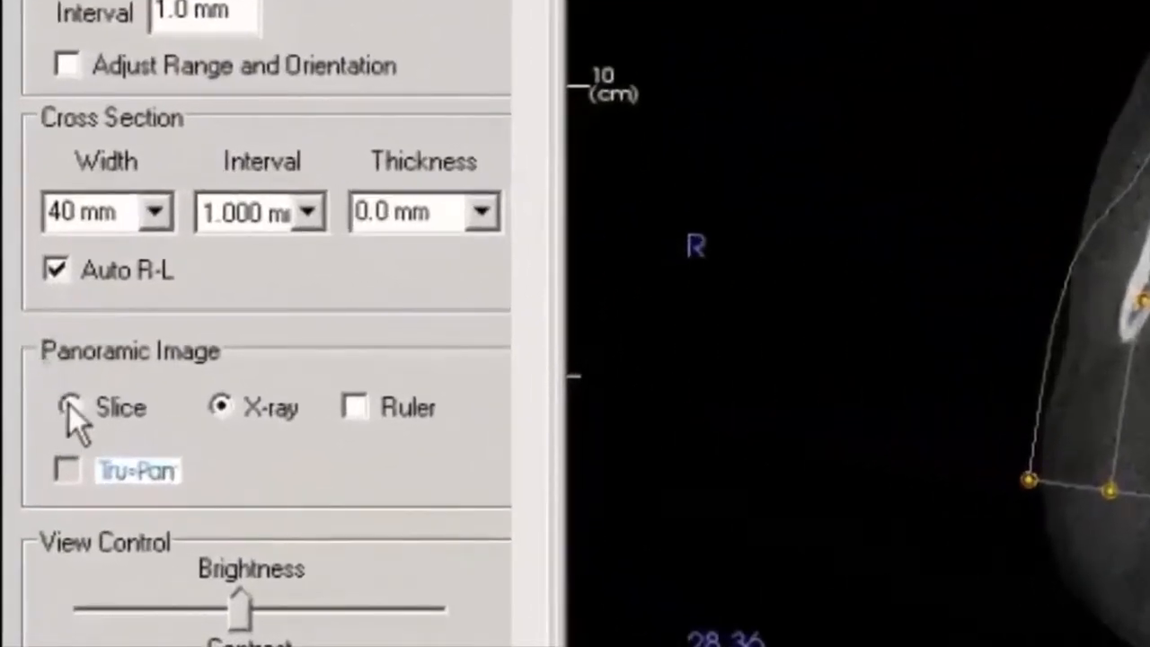
Display the panoramic image as a slice, and enlarge and reposition the panoramic and cross-section views on the lower jaw.
click(69, 406)
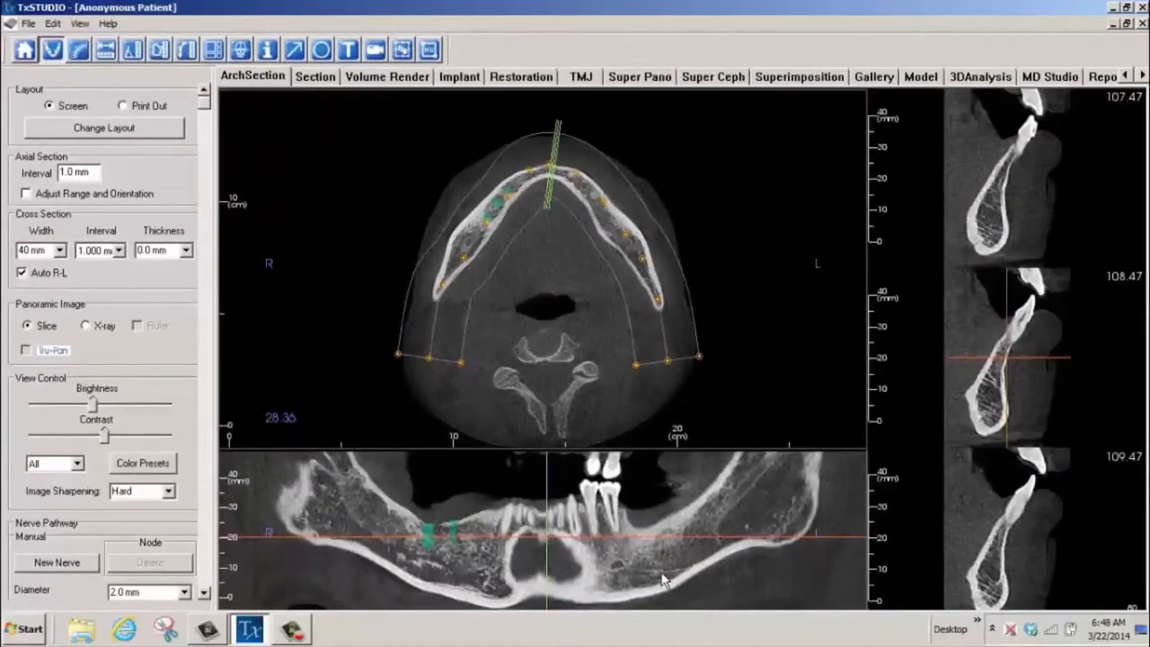
ctrl+drag(662, 573, 690, 538)
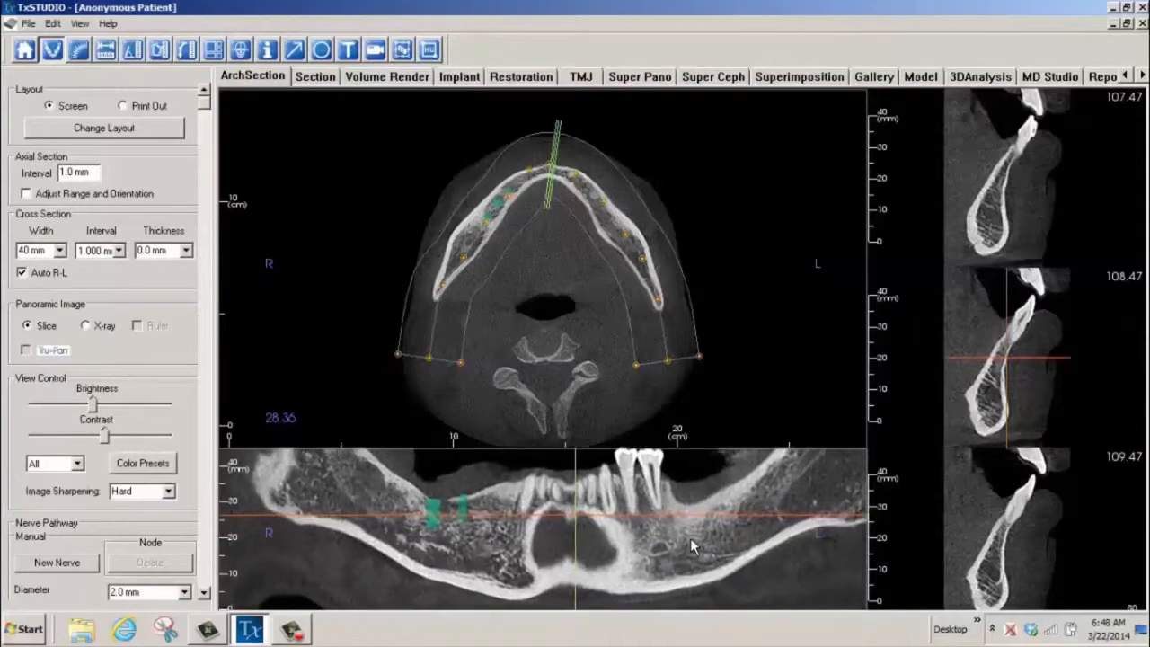
shift+drag(1051, 405, 1068, 393)
ctrl+drag(1068, 394, 1062, 303)
shift+drag(960, 417, 969, 401)
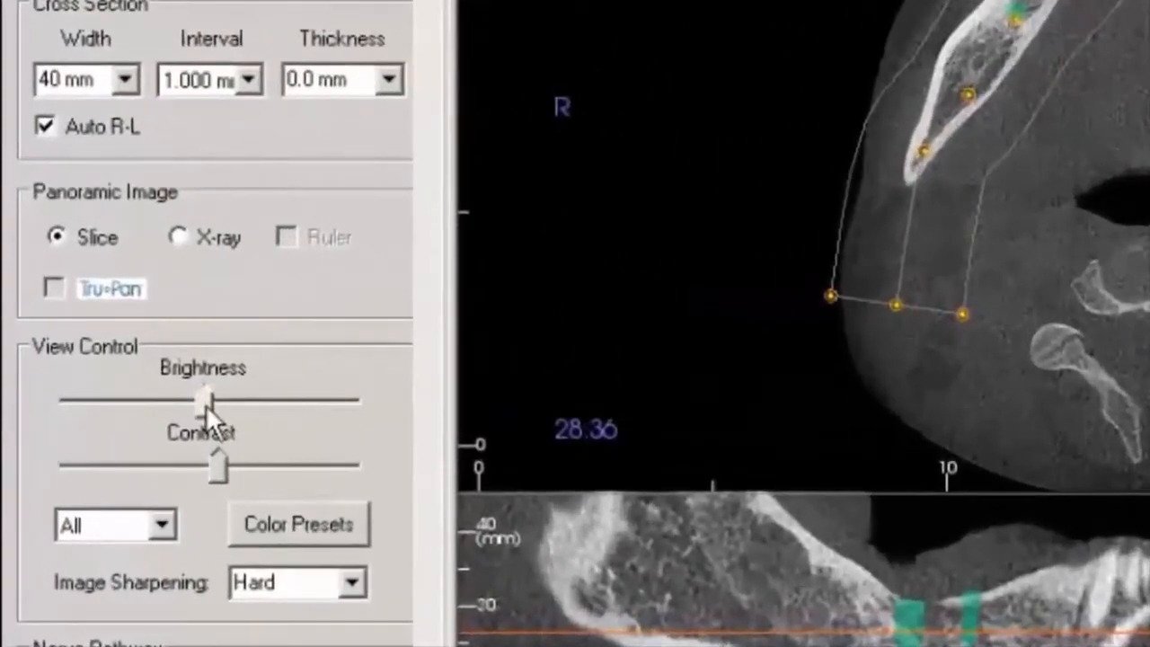
Try Normal image sharpening on the sections and set the sharpening back to Hard.
click(354, 582)
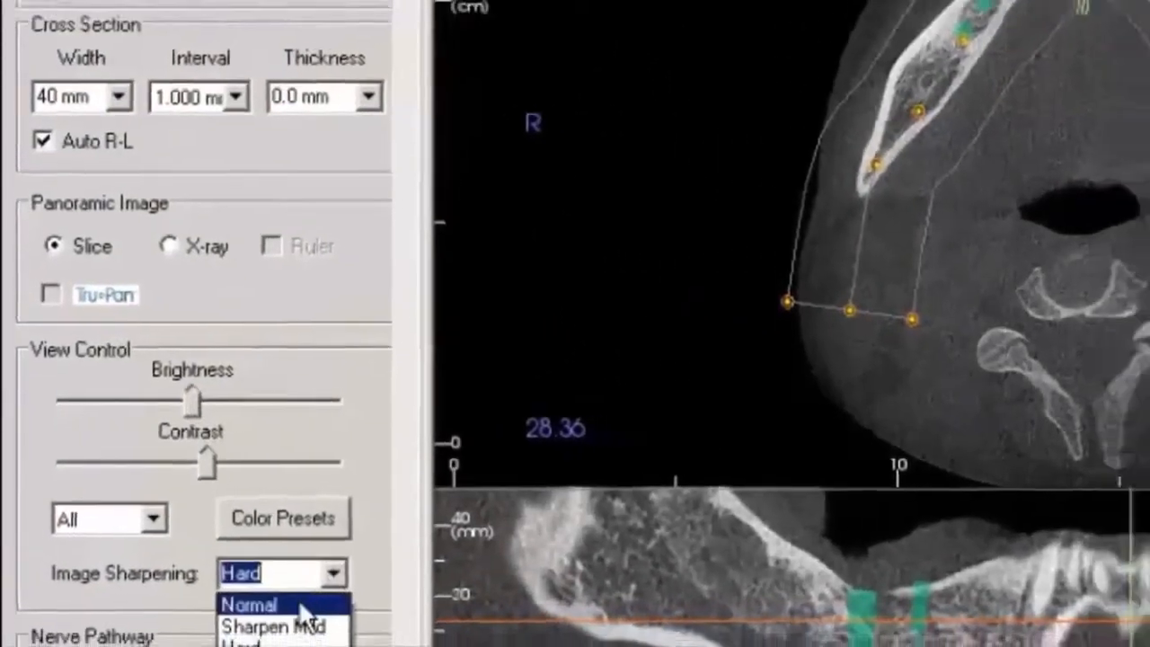
click(301, 616)
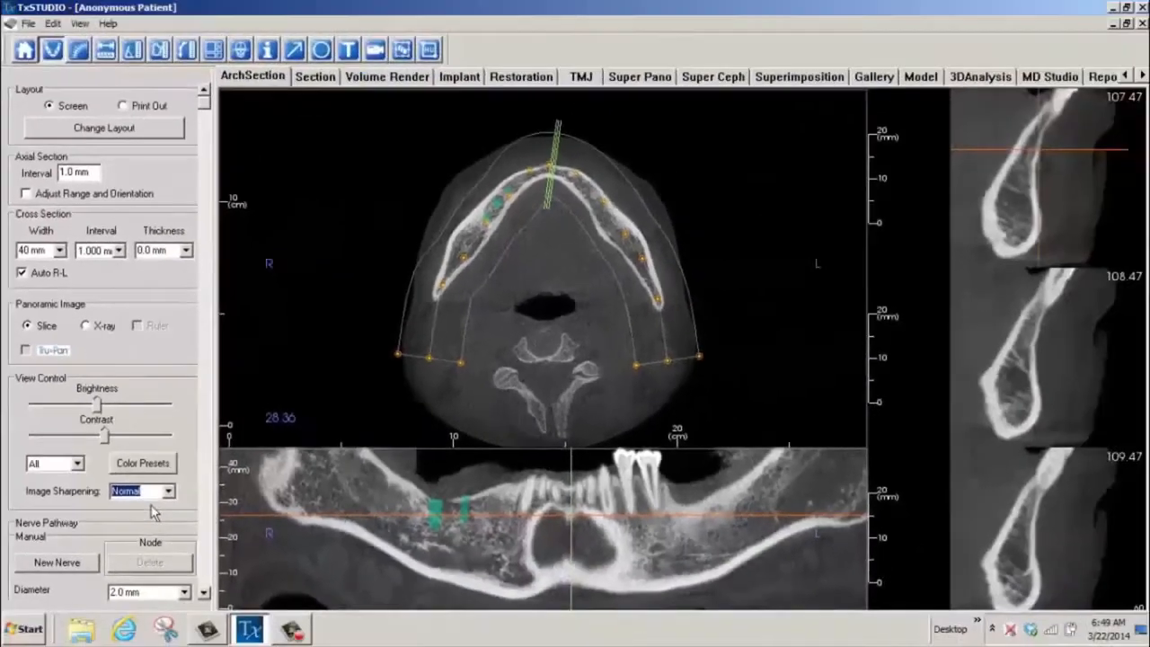
click(168, 491)
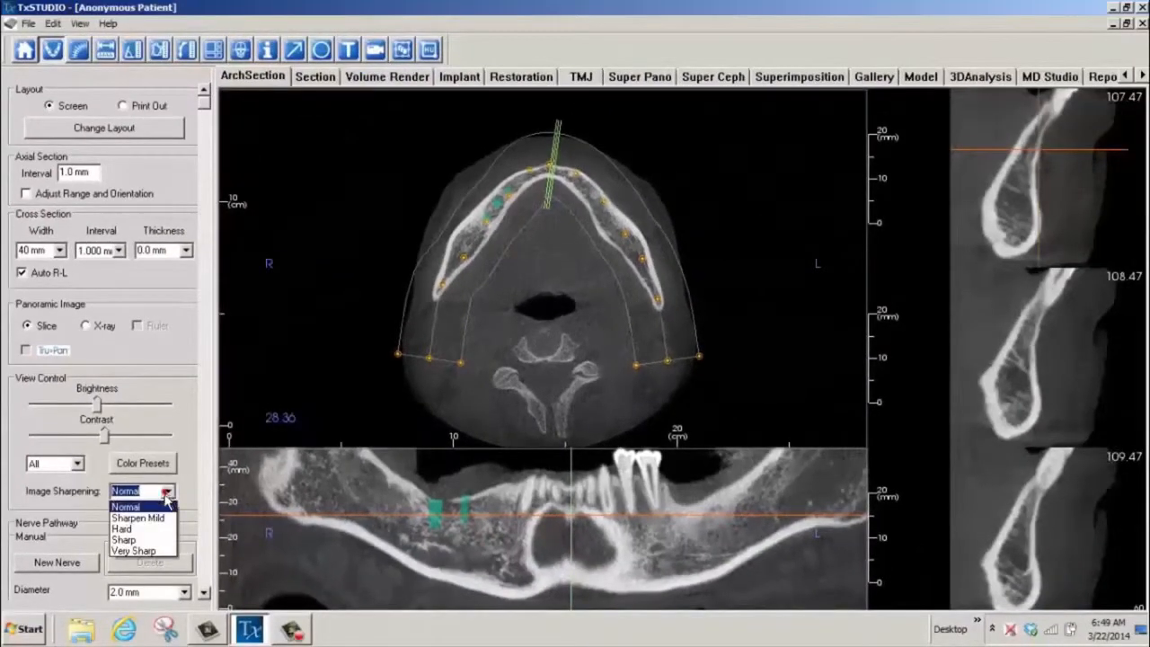
click(143, 540)
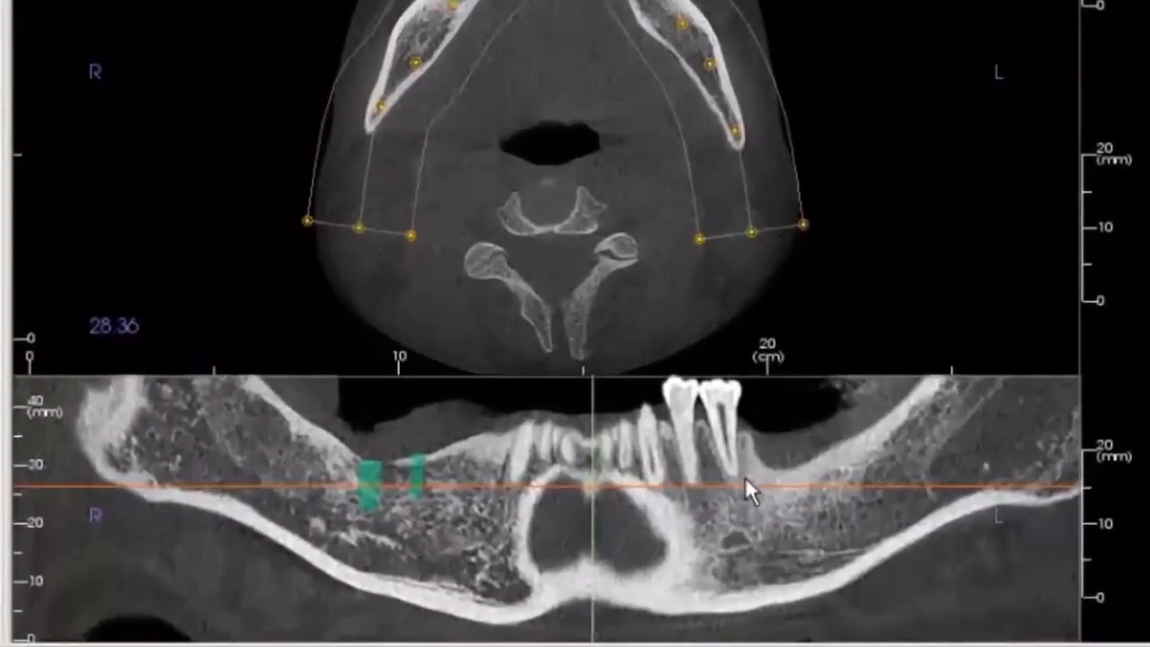
Raise the axial slice to 29.50 and draw a new focal trough spline along the right half of the mandible, starting behind its rear end.
mouse_move(747, 481)
mouse_down()
mouse_move(744, 490)
mouse_move(747, 478)
mouse_up()
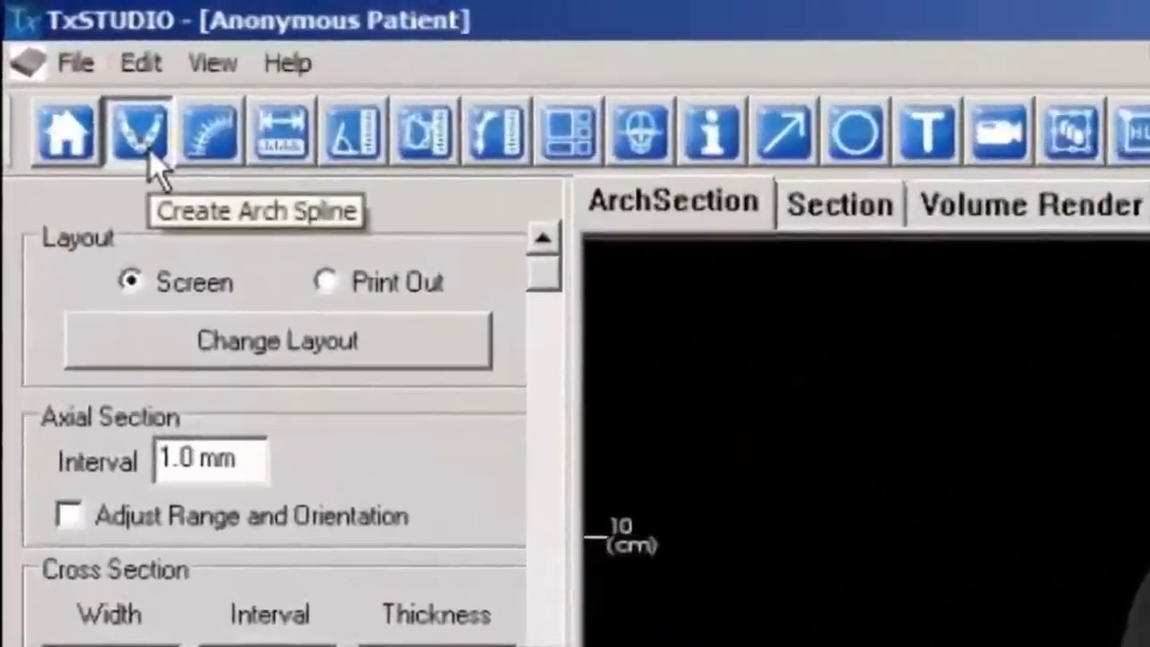
click(51, 57)
click(171, 168)
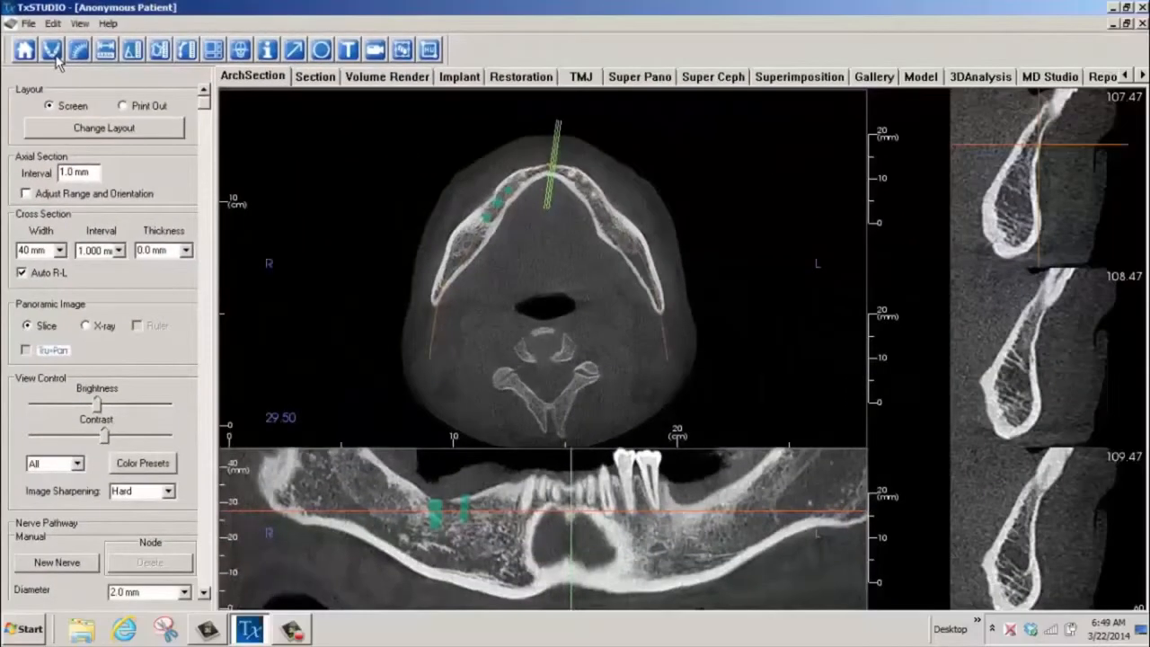
click(53, 53)
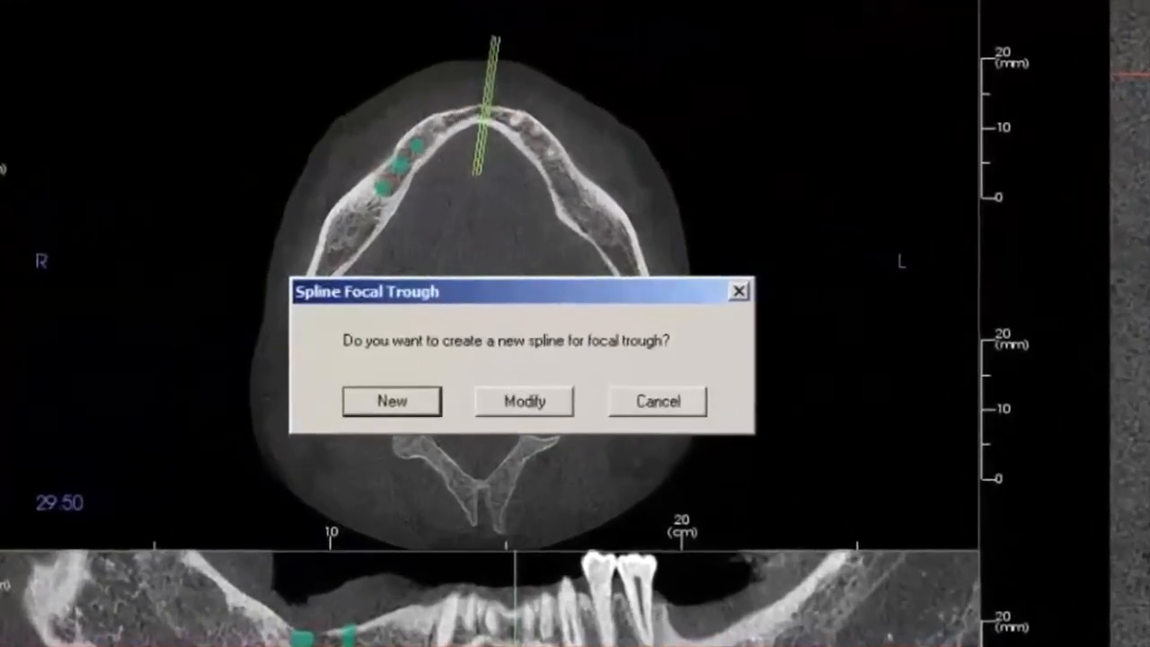
click(389, 405)
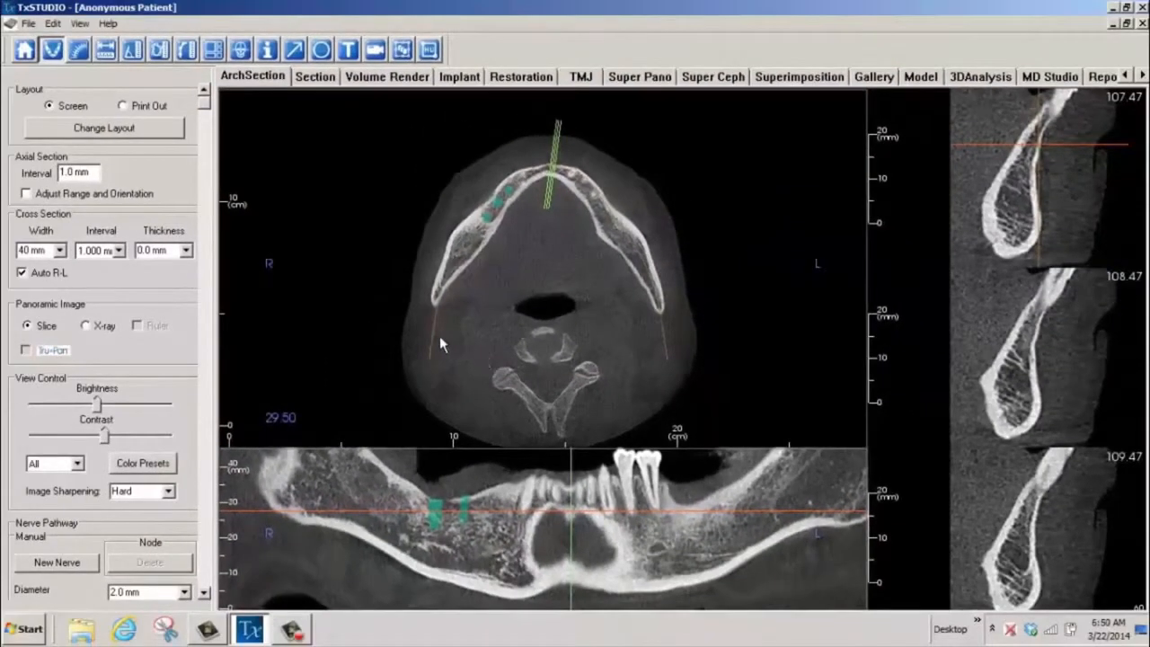
click(435, 326)
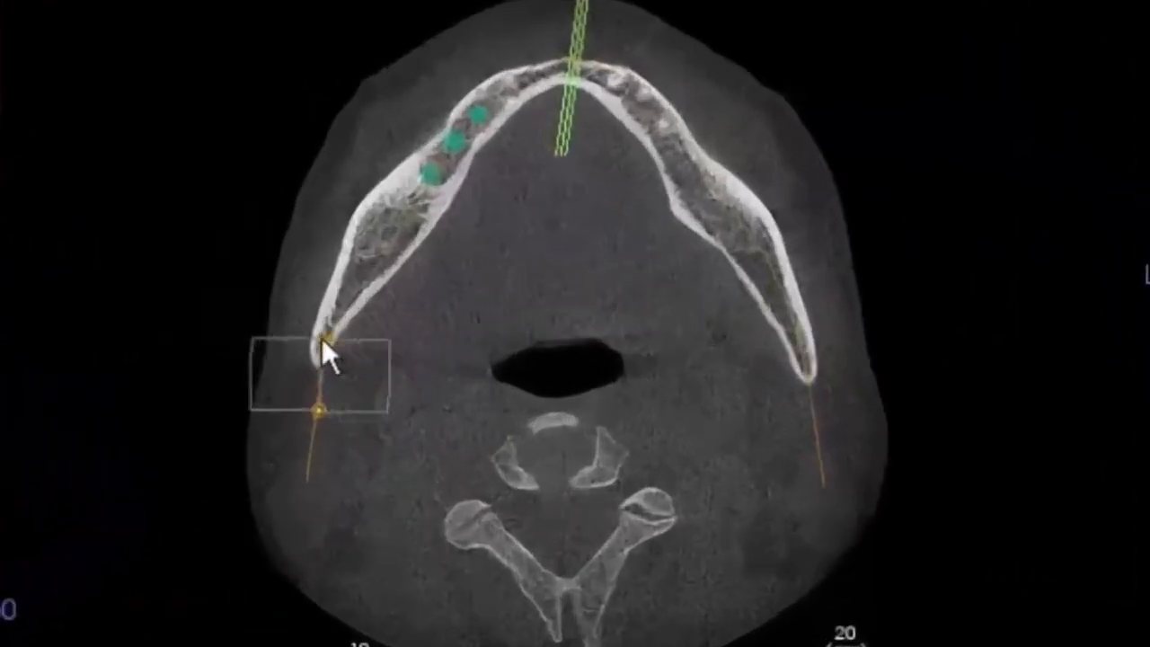
click(326, 336)
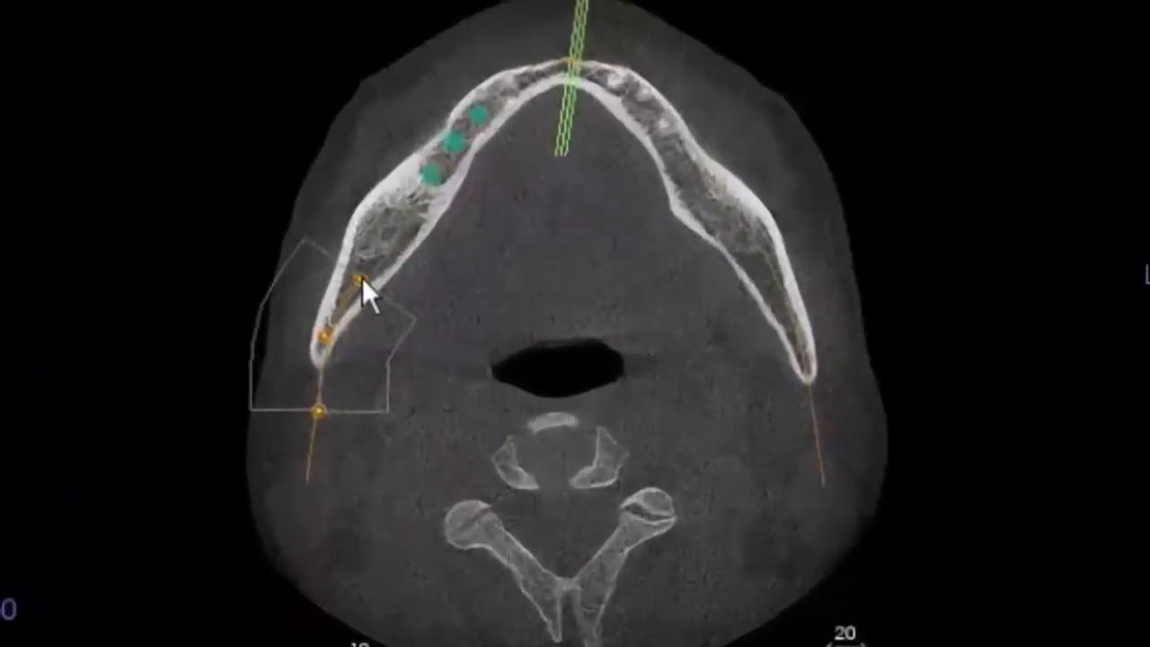
click(412, 204)
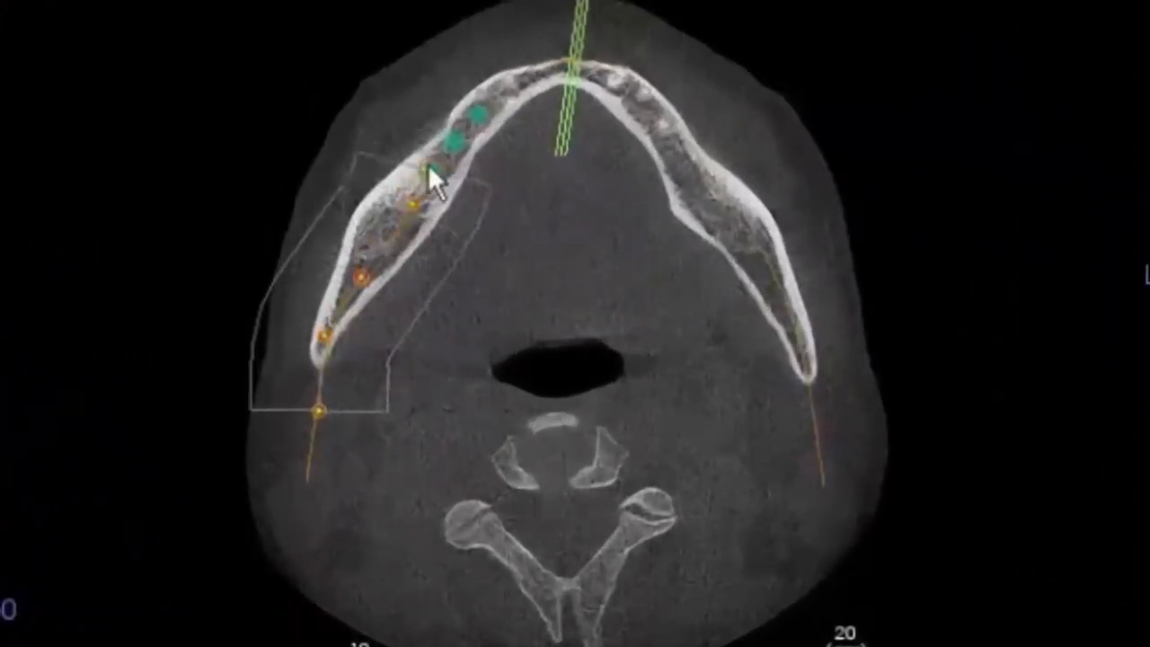
click(455, 143)
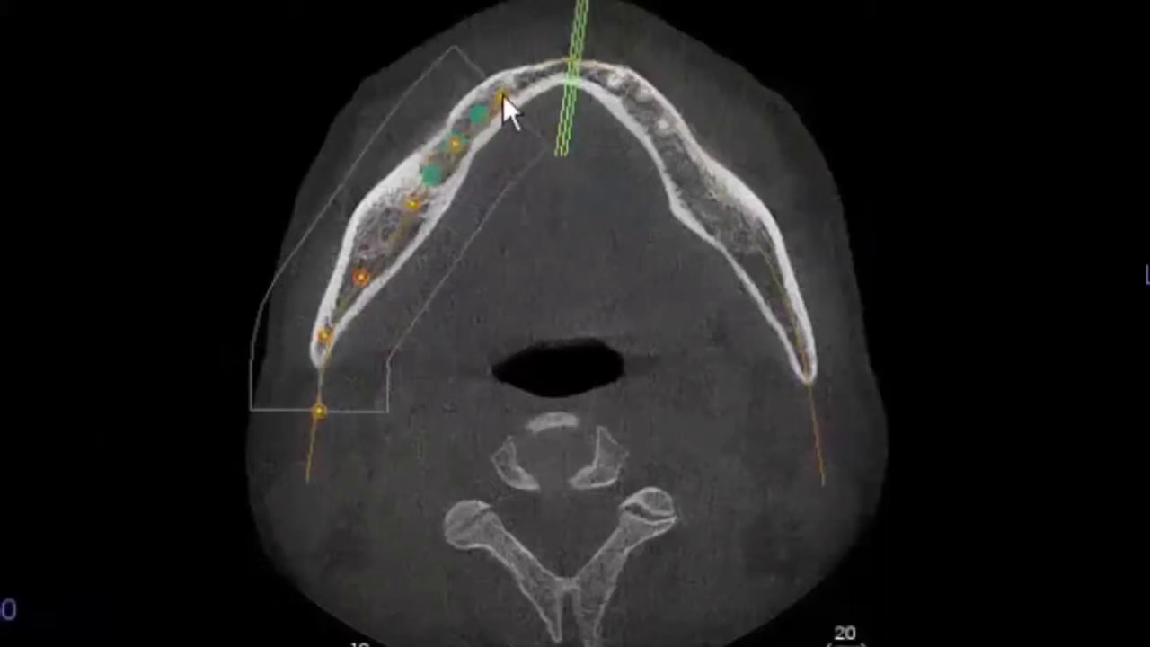
click(502, 93)
click(548, 74)
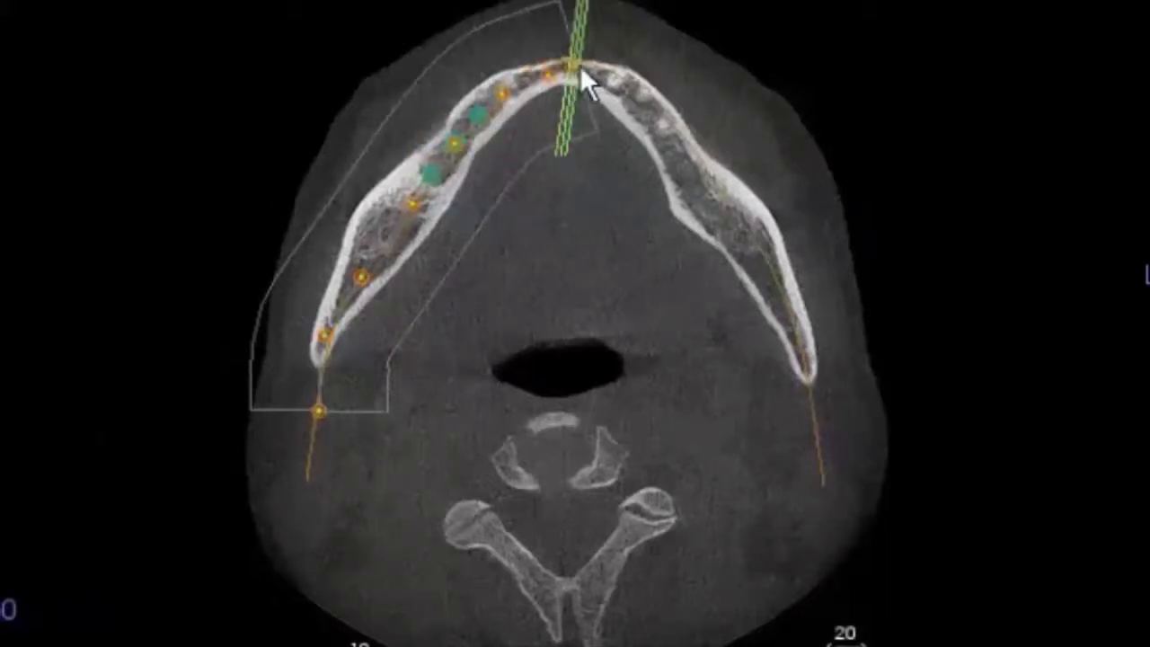
Continue the focal trough spline from the midline along the left half of the mandible and end it just behind the bone.
click(585, 70)
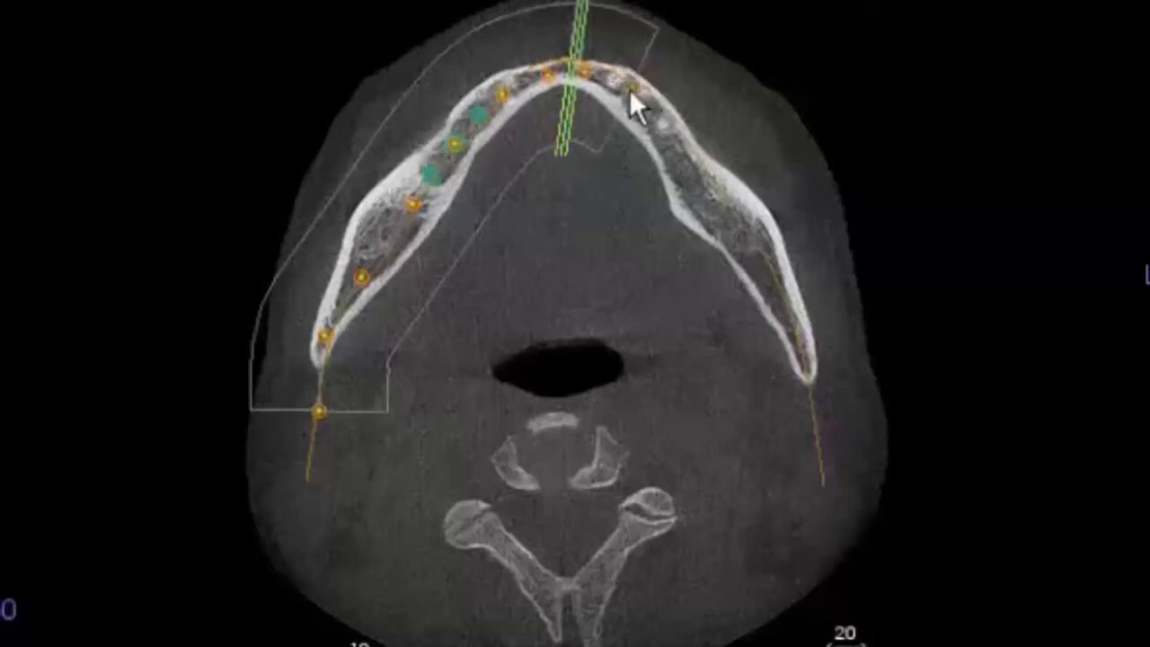
click(632, 91)
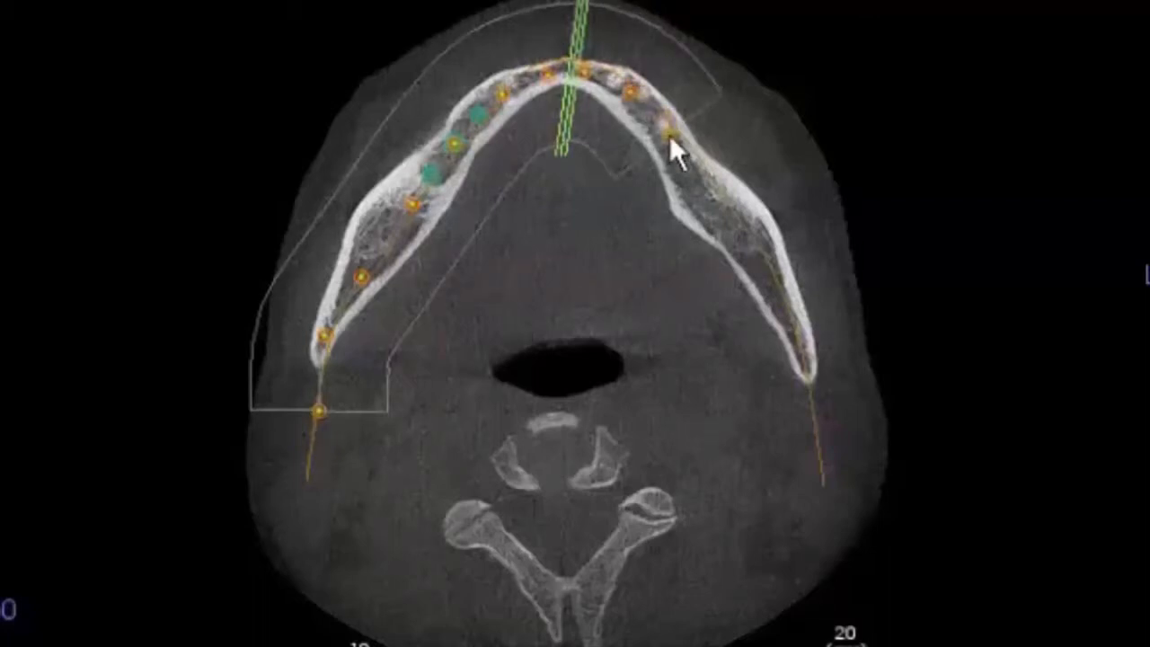
click(670, 135)
click(705, 190)
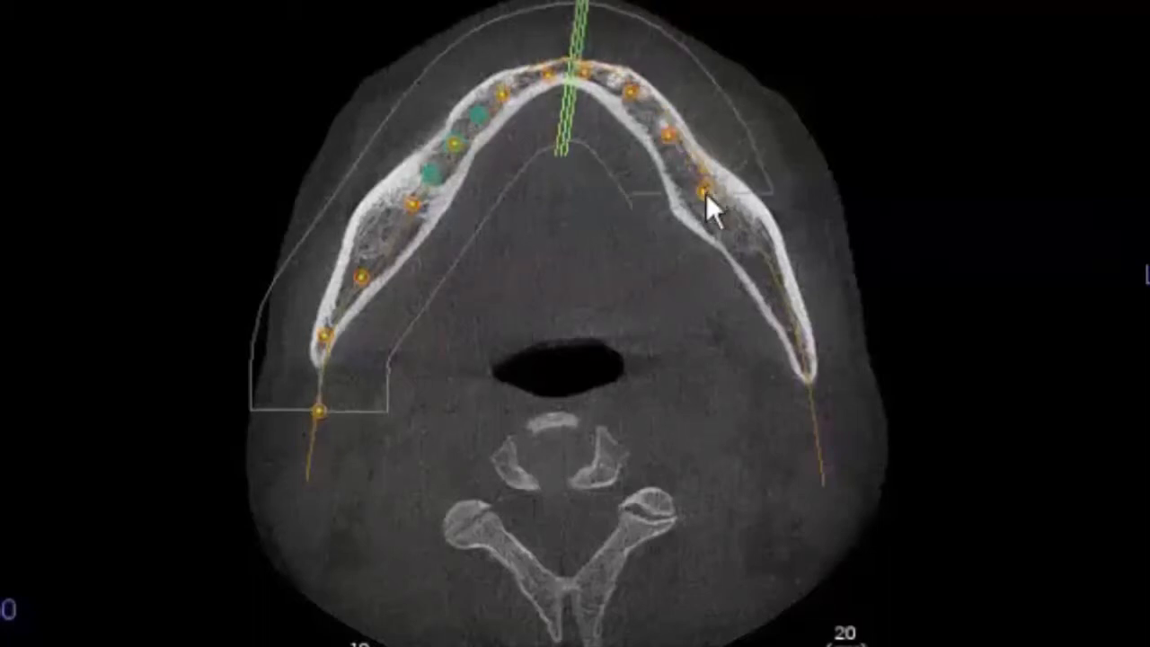
click(748, 239)
click(780, 297)
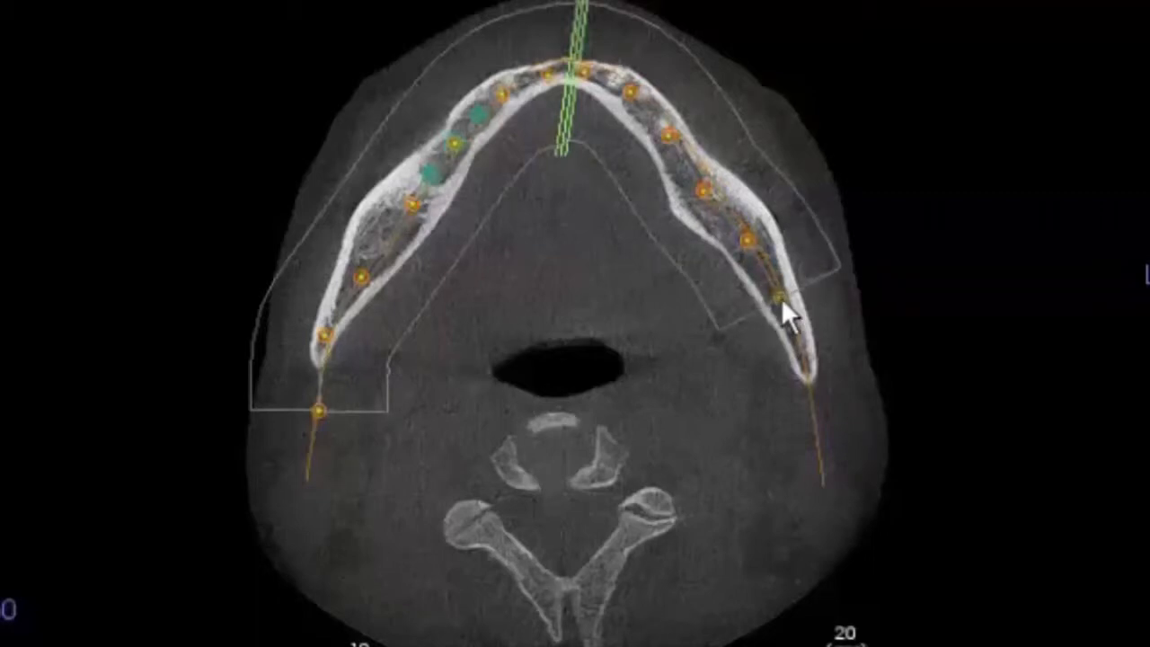
click(804, 365)
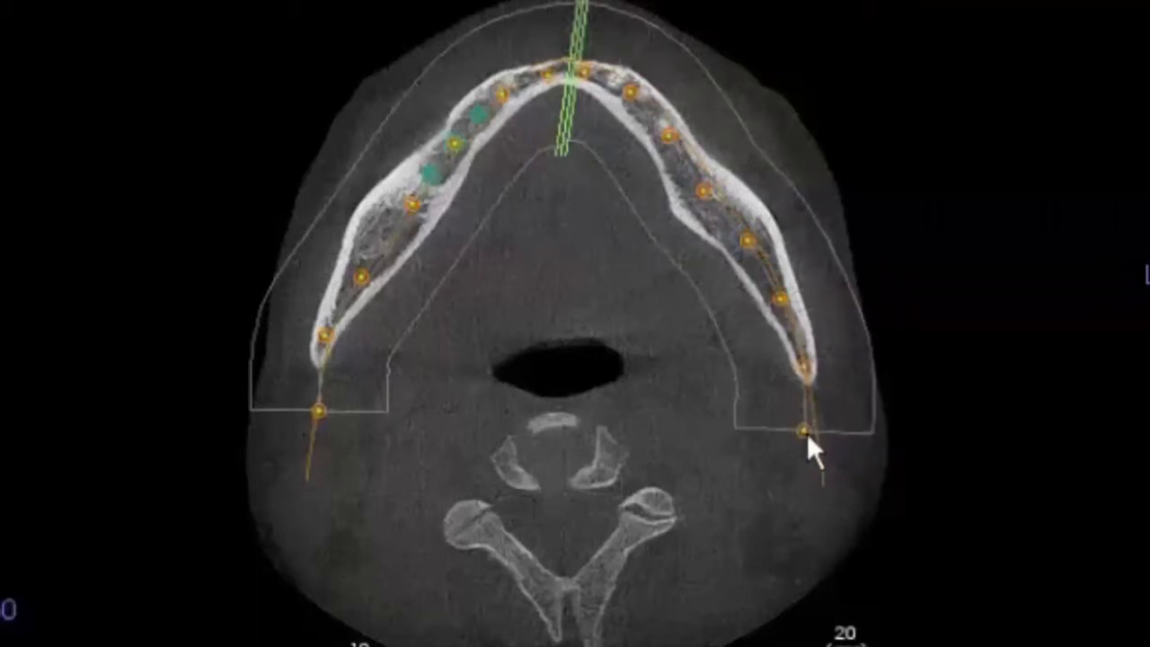
double_click(809, 447)
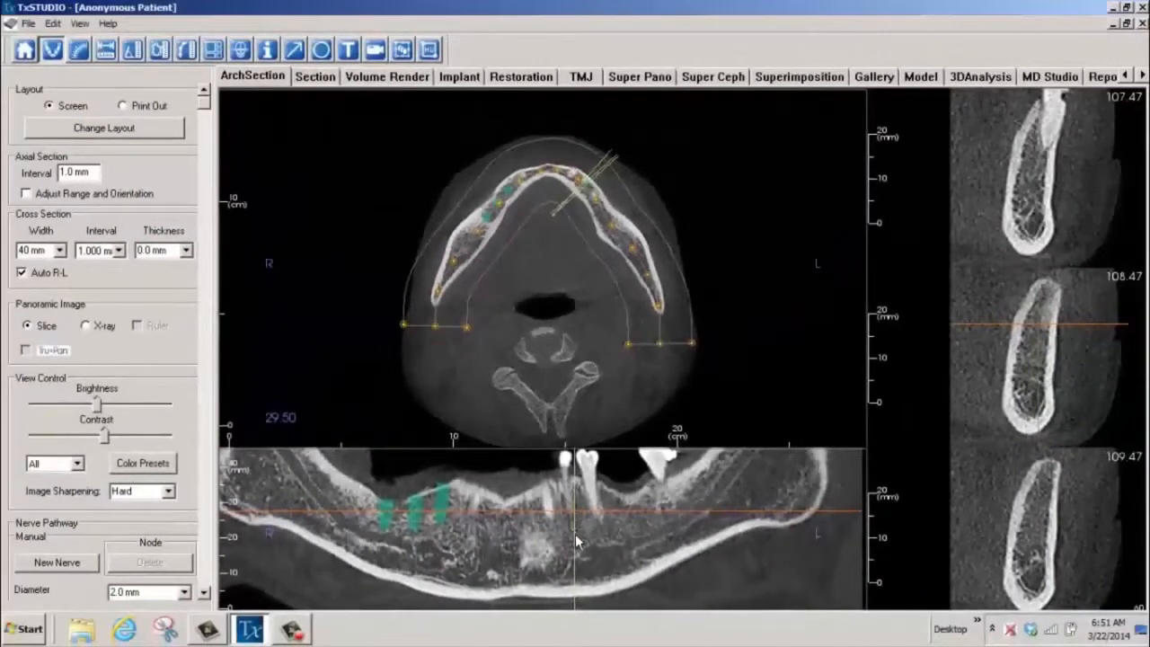
Move the cross-section position to the middle green implant on the right side and set the nerve diameter to 3.0 mm.
mouse_move(576, 540)
mouse_down()
mouse_move(531, 515)
mouse_move(491, 523)
mouse_move(424, 505)
mouse_up()
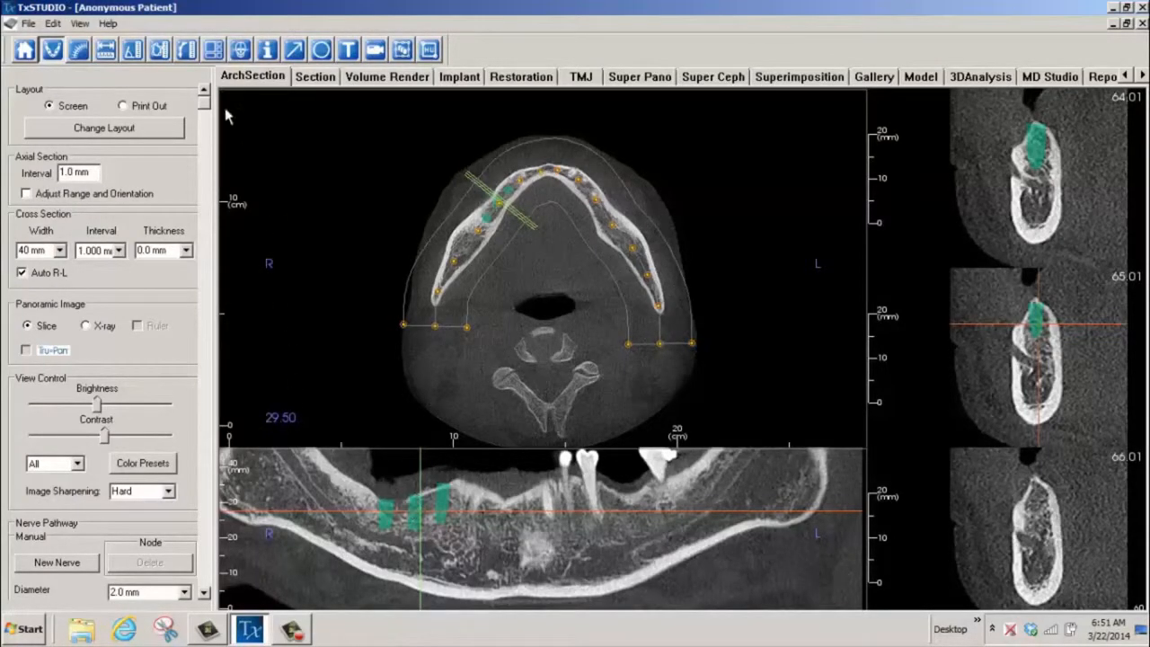
drag(206, 106, 182, 336)
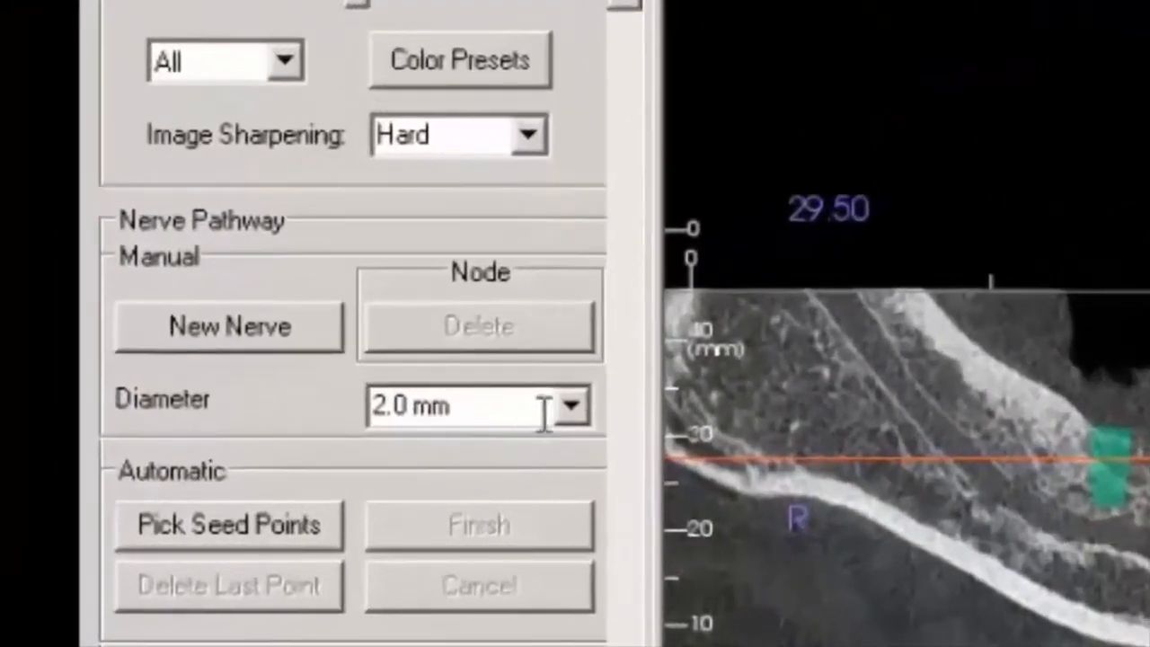
click(573, 407)
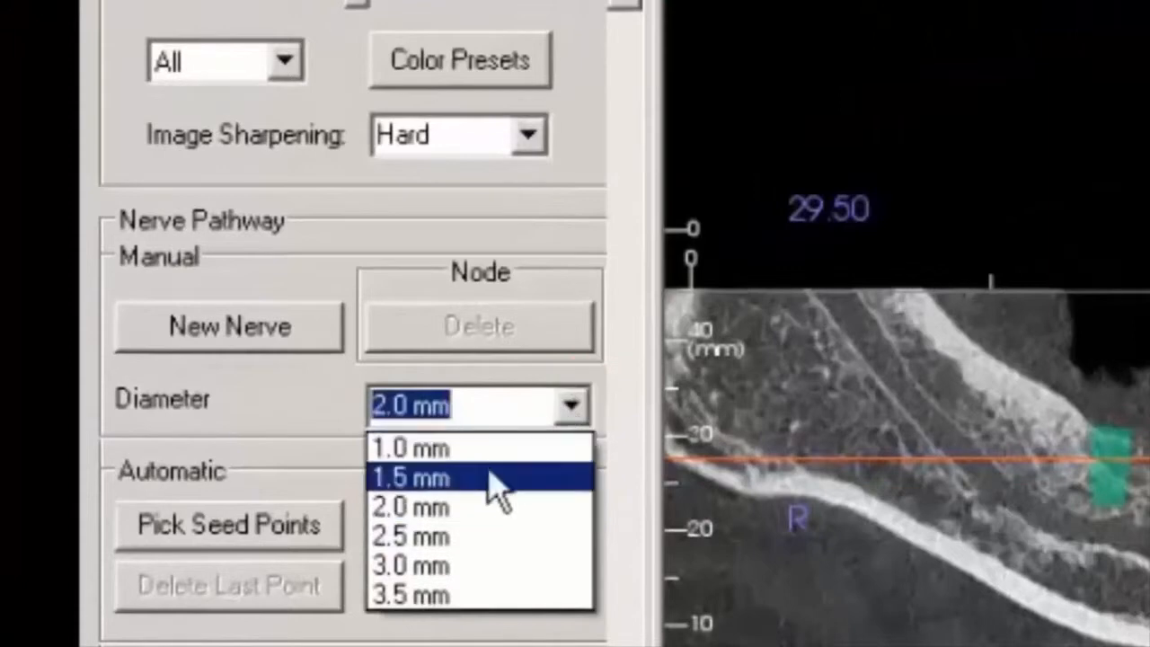
click(467, 566)
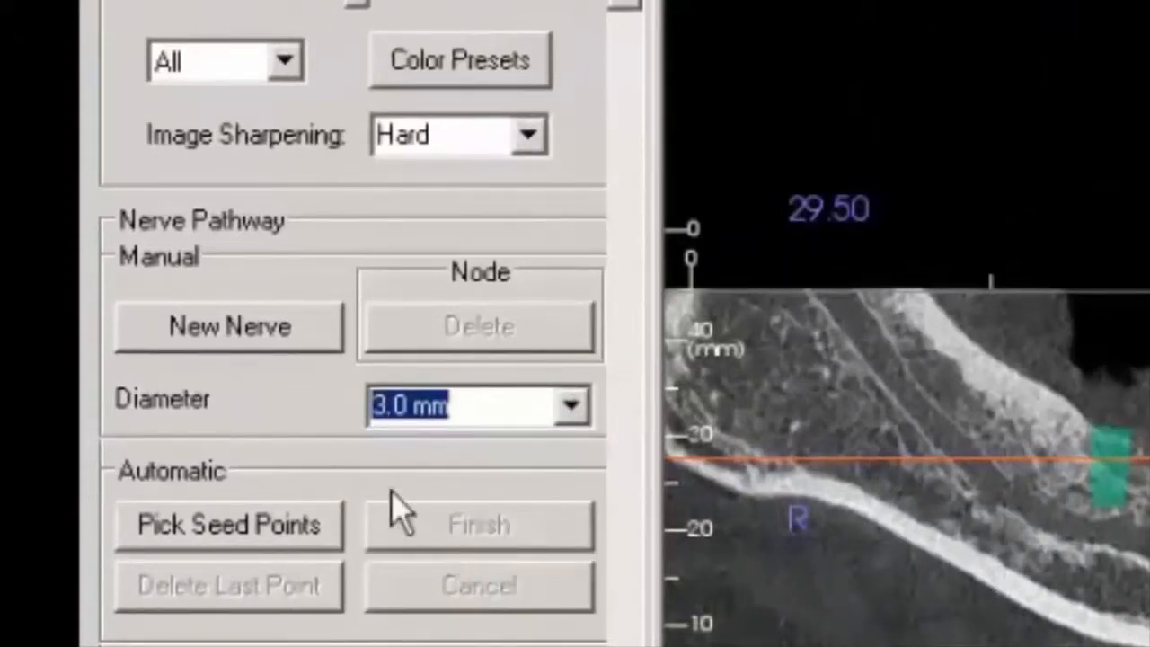
Start a manual nerve in the panoramic view, trace it from the right ramus down the mandibular canal, and delete the misplaced last node.
click(269, 325)
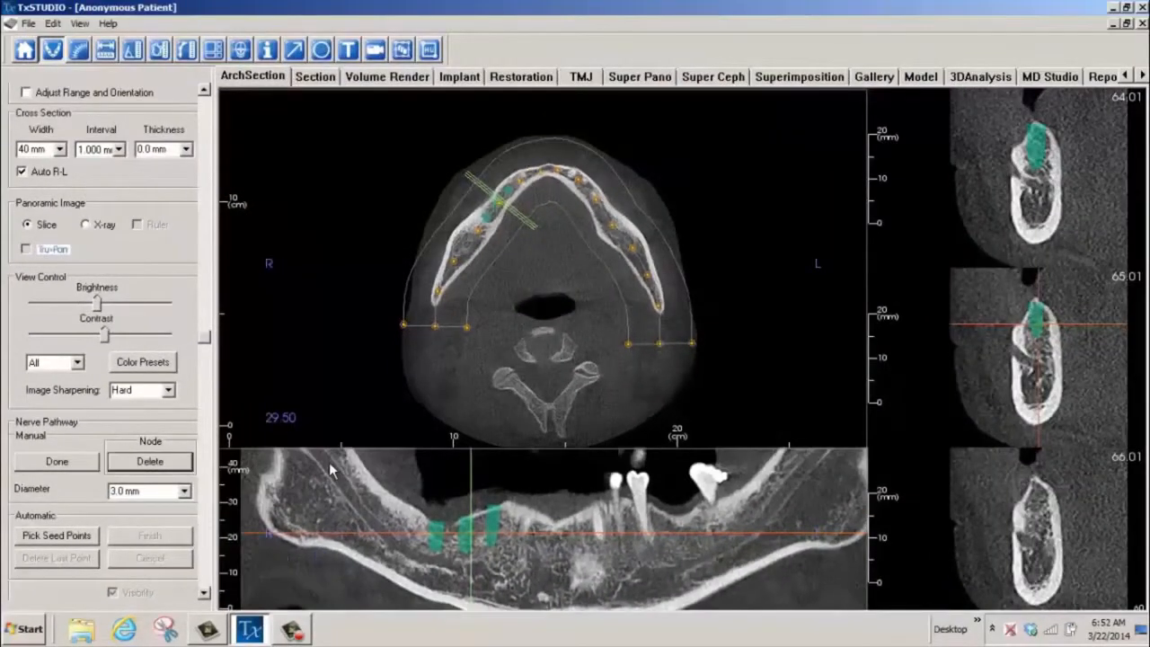
click(329, 462)
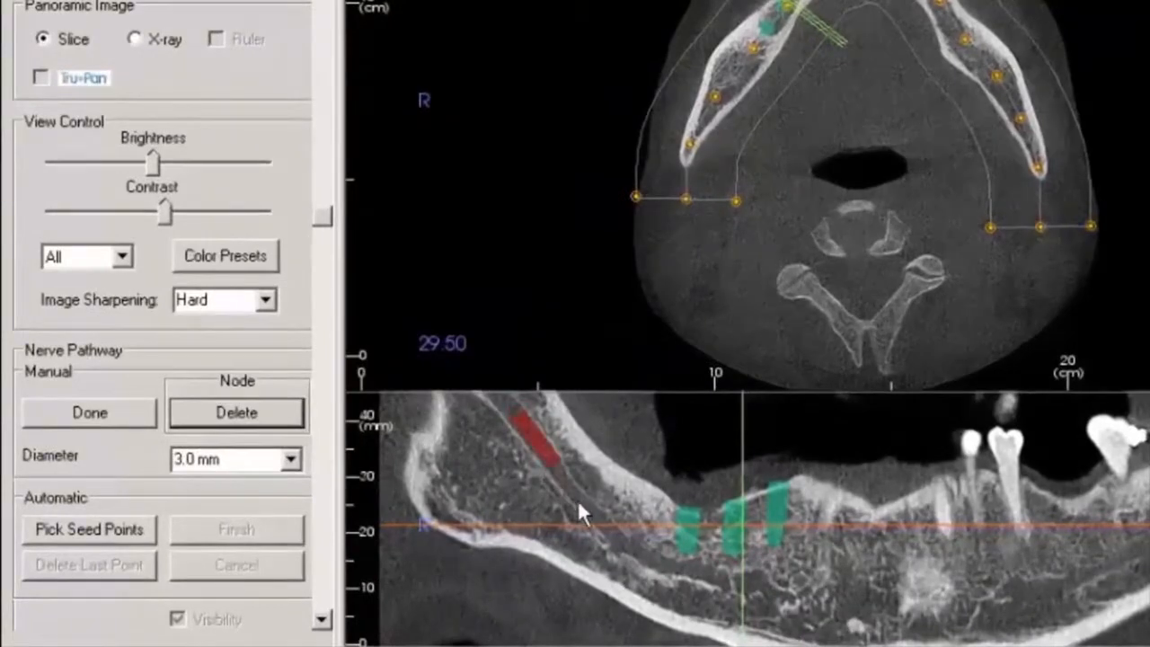
click(589, 509)
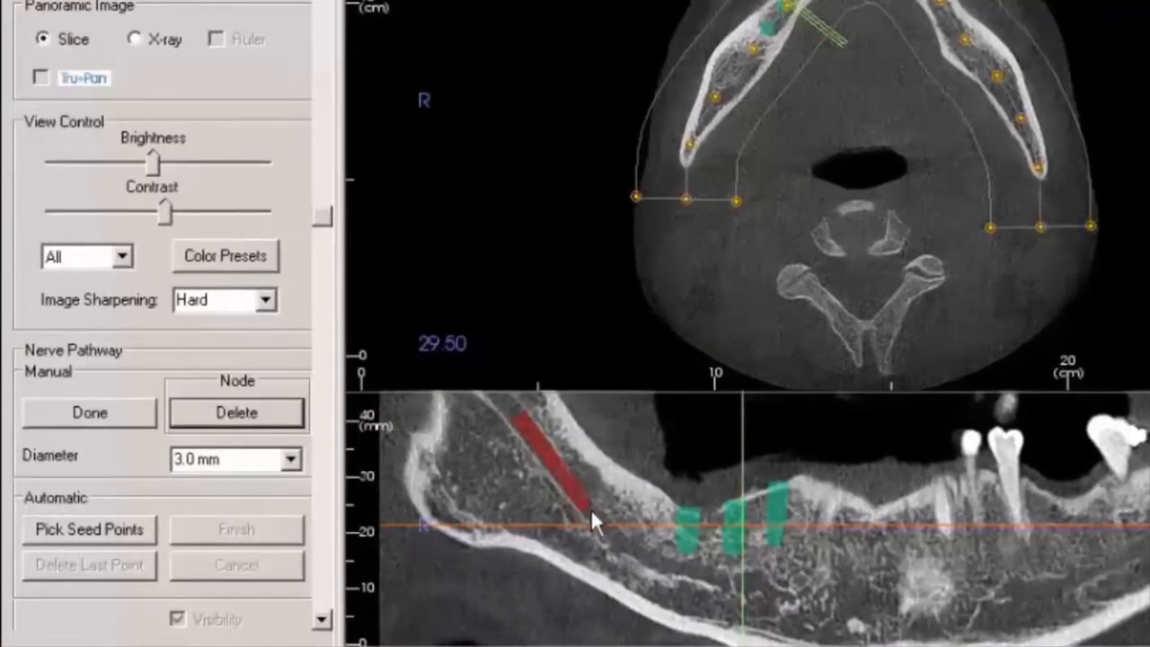
click(634, 545)
click(629, 568)
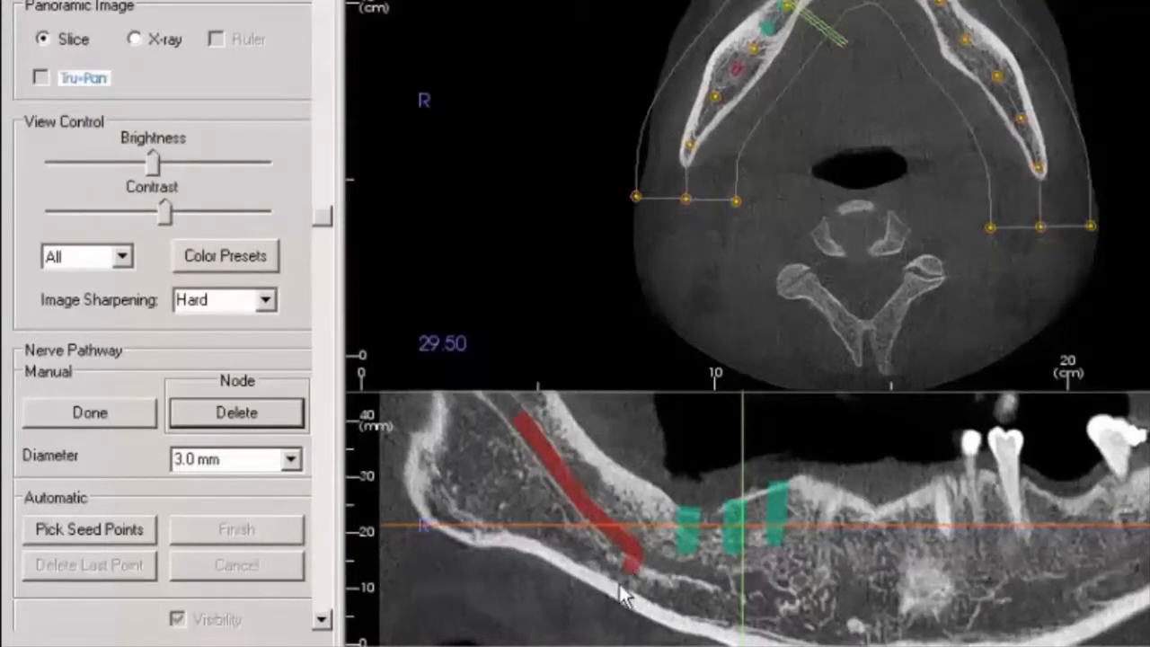
click(260, 412)
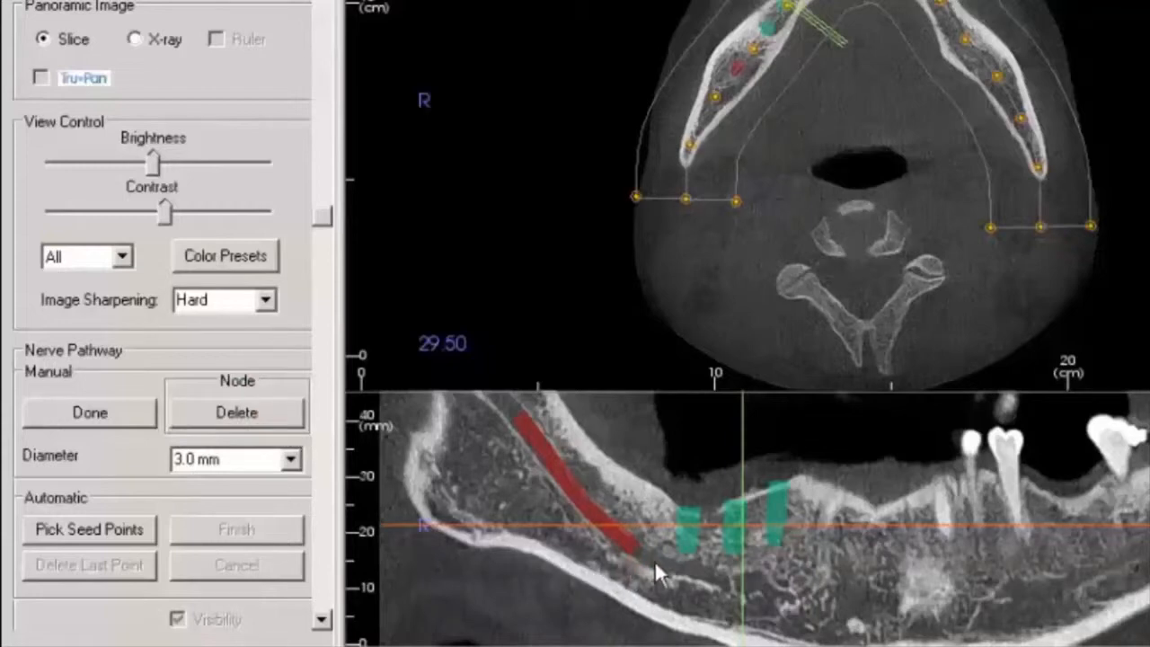
Continue the nerve along the canal below the rear implants, end it at the mental foramen in cross-section 65.01, and complete it.
click(714, 576)
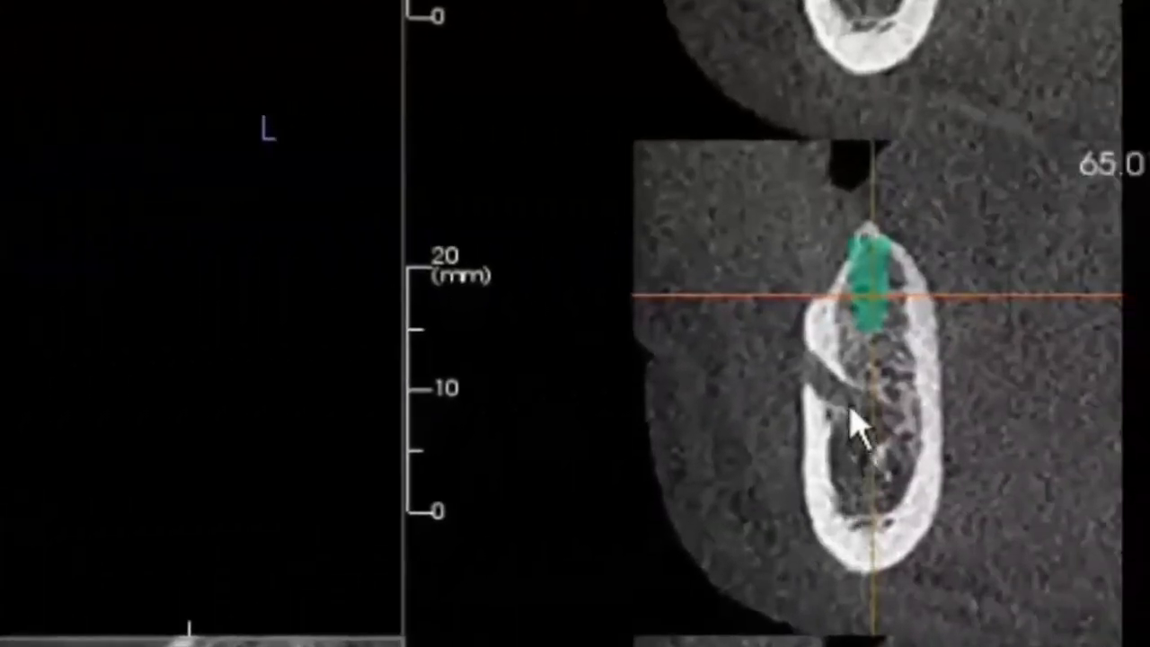
click(859, 401)
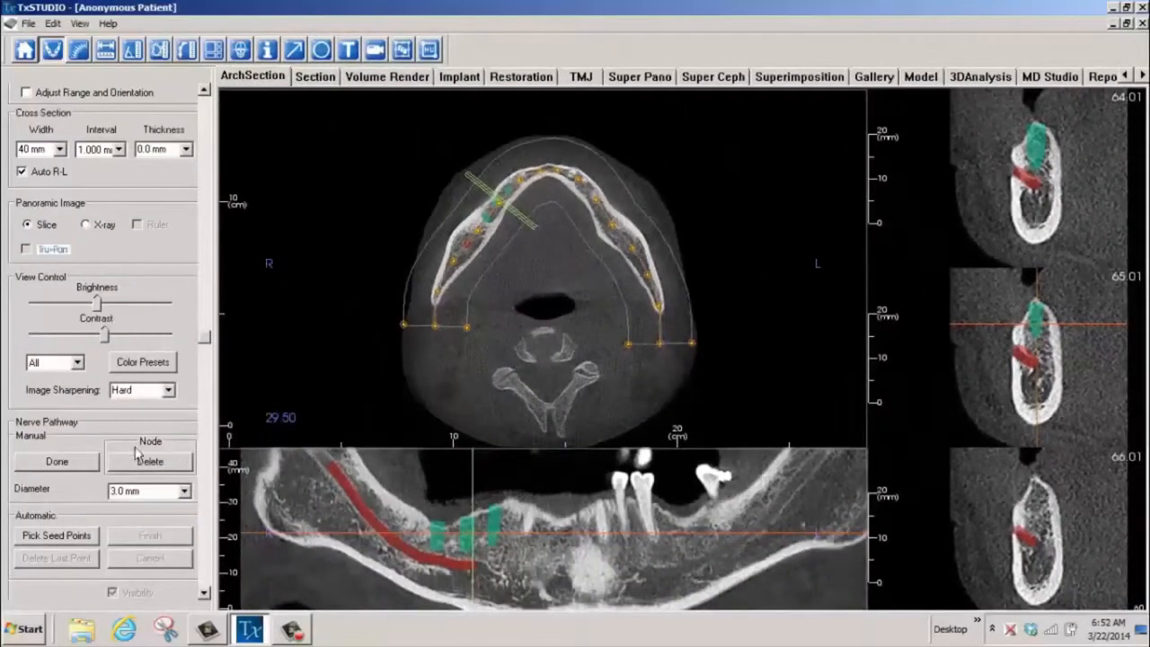
click(58, 463)
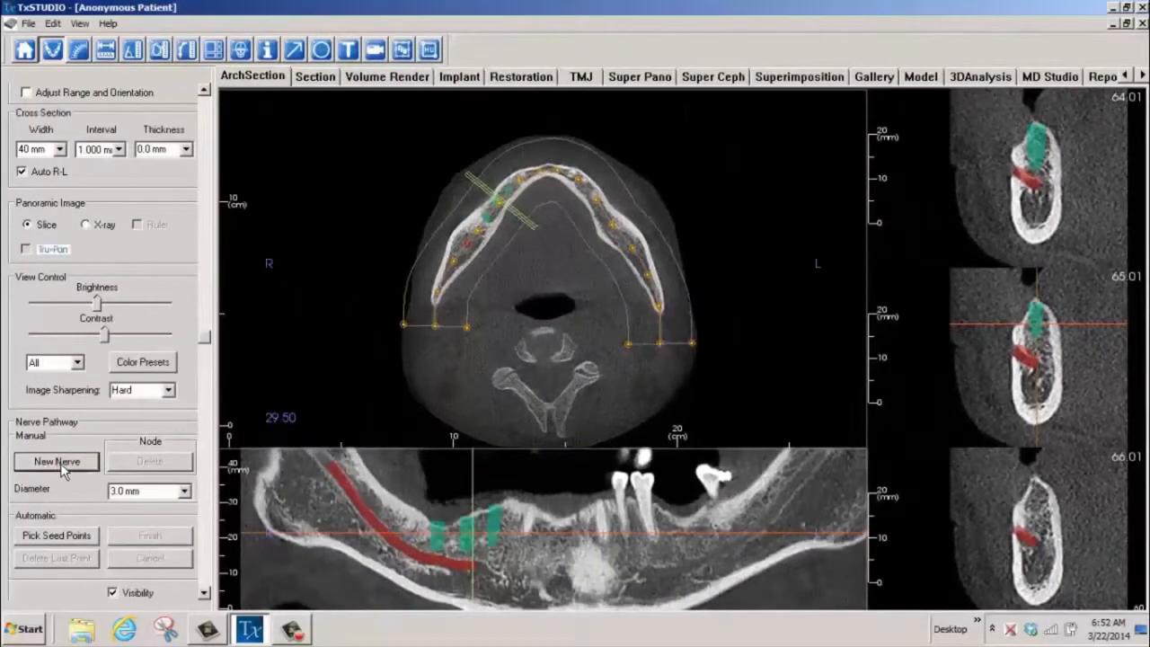
Add a second short manual nerve running forward from the end of the first one, below the front implant.
click(59, 464)
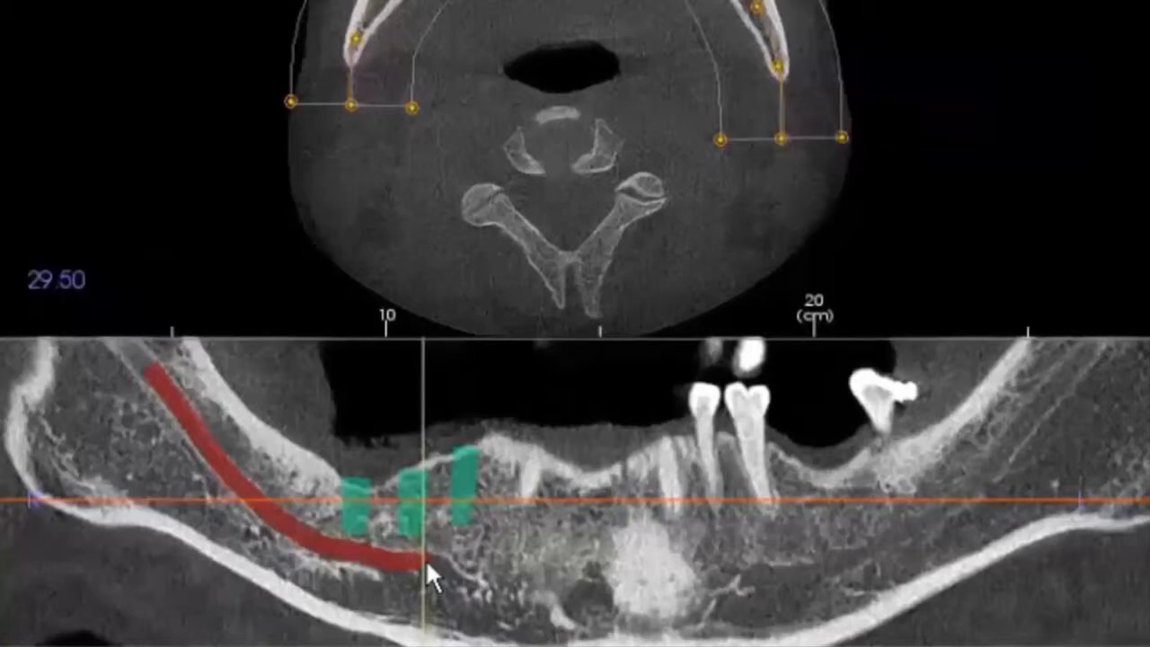
click(427, 563)
click(446, 570)
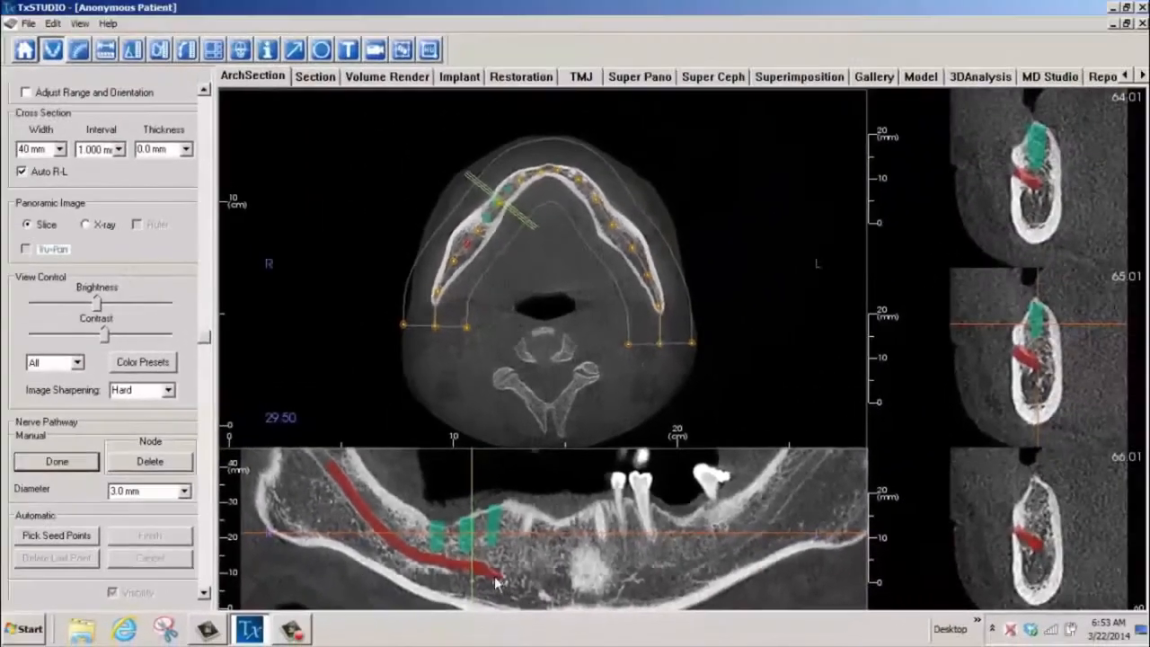
click(57, 461)
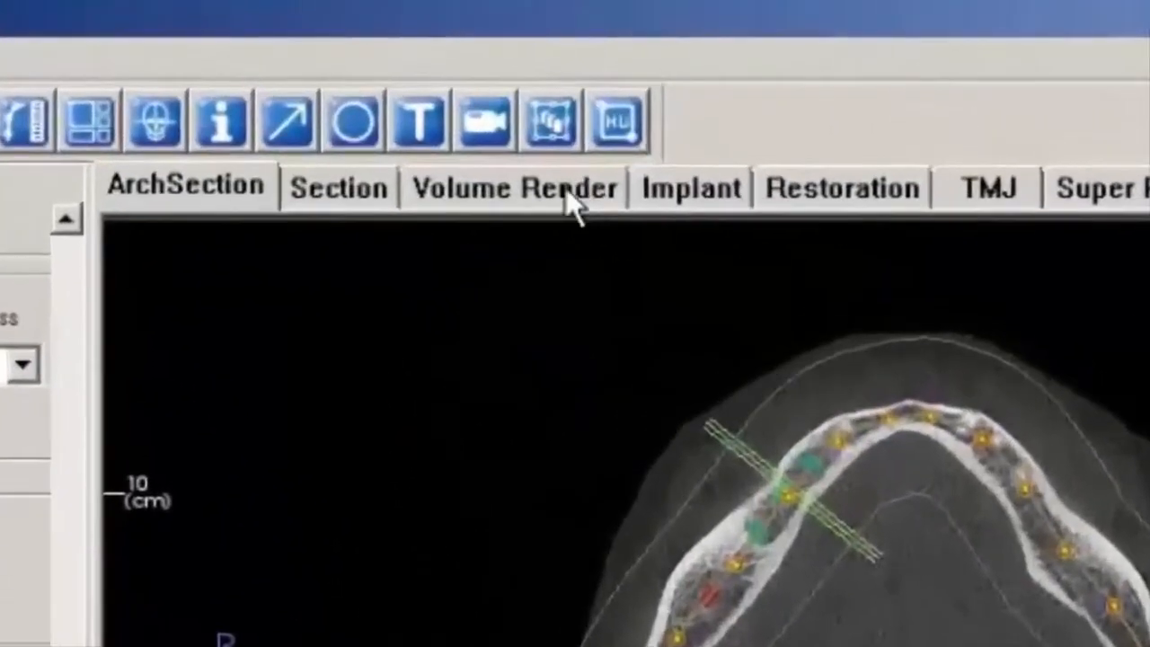
Show the volume rendering with coronal clipping enabled and move the clipping plane forward to about 29% to expose the implants and nerve.
click(575, 205)
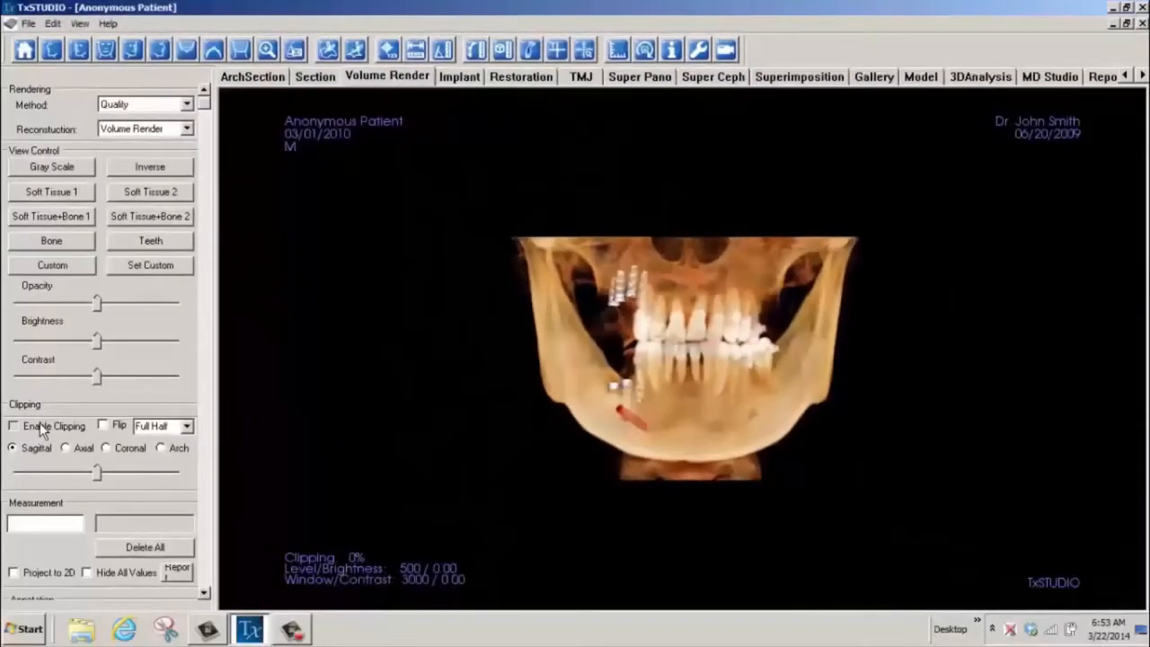
click(40, 428)
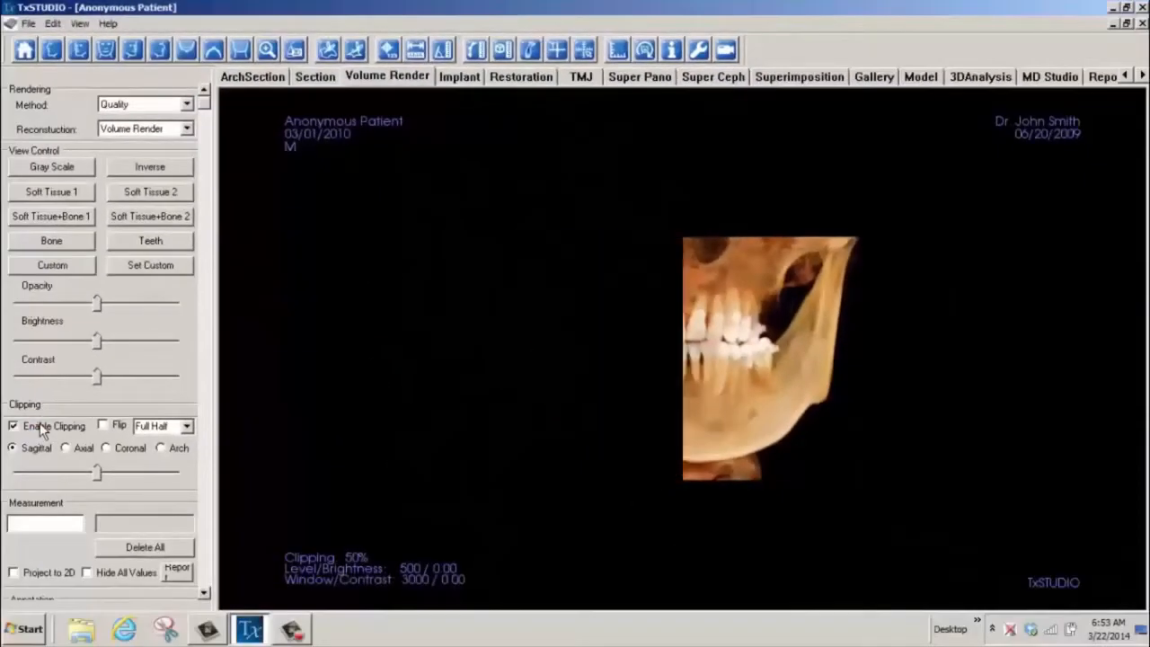
click(110, 448)
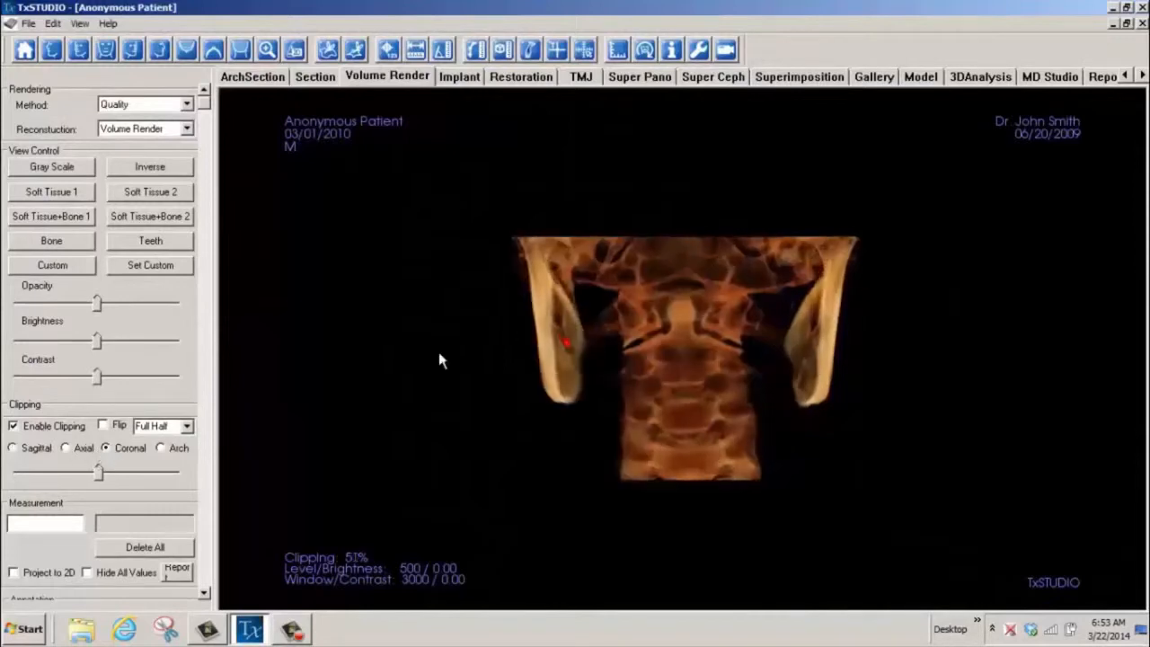
scroll(439, 351, down, 7)
scroll(438, 350, down, 5)
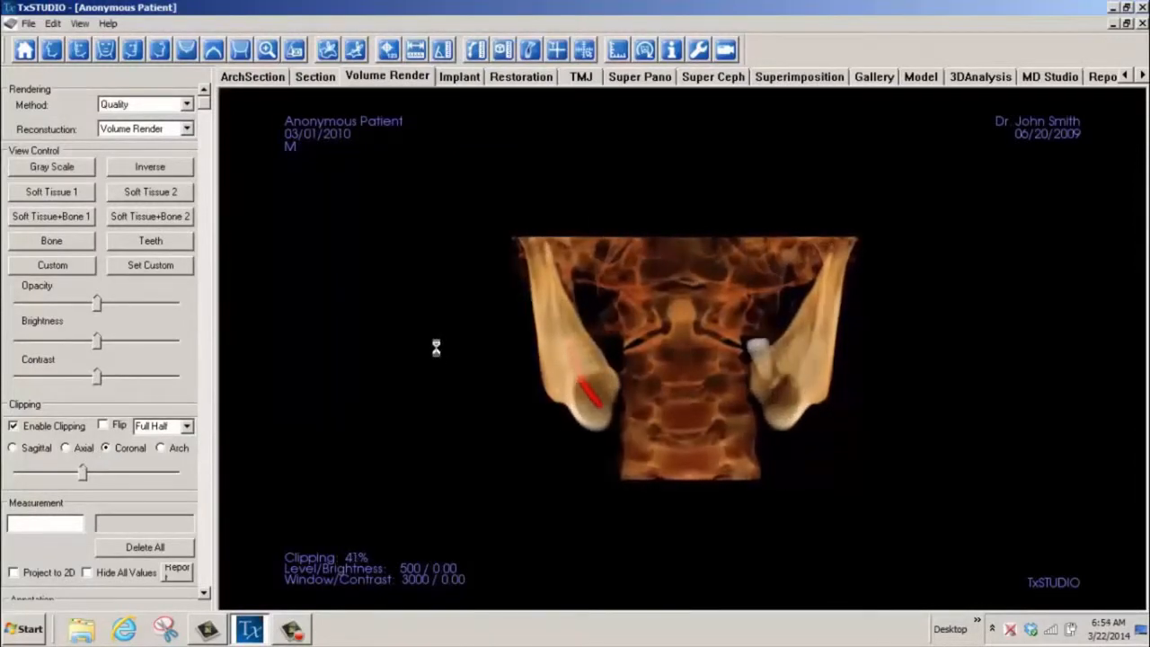
scroll(438, 350, down, 2)
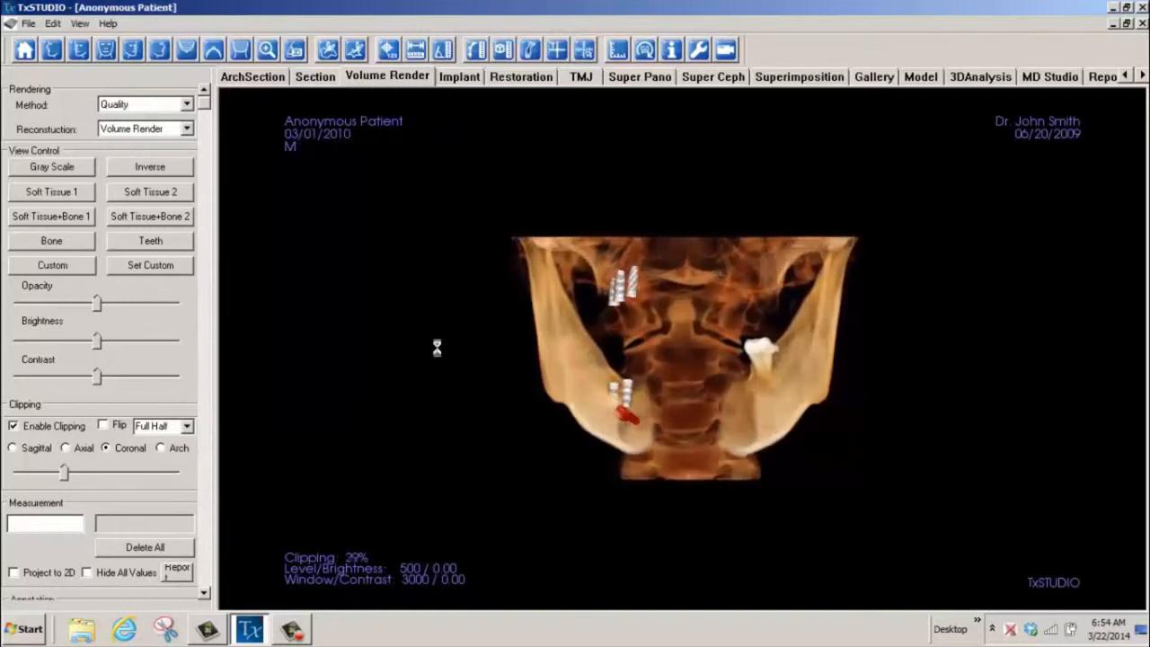
Rotate and magnify the clipped rendering, with clipping at 28%, to examine the lower right implant's position relative to the nerve.
drag(721, 423, 578, 431)
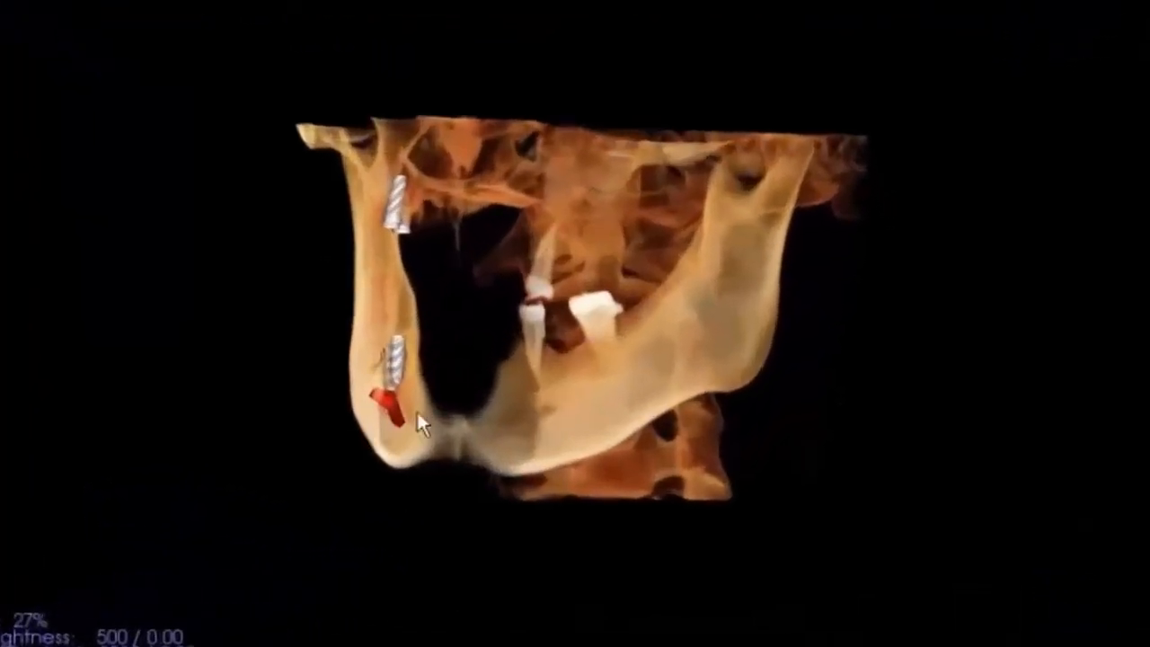
scroll(422, 410, up, 2)
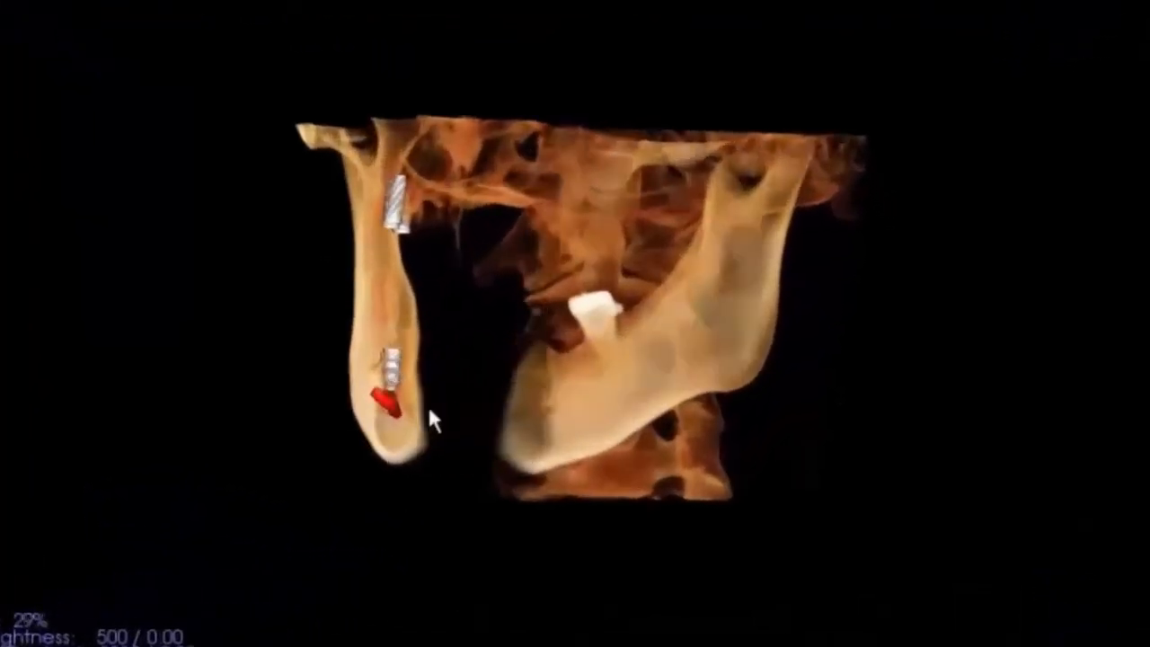
scroll(426, 409, down, 2)
scroll(426, 414, up, 1)
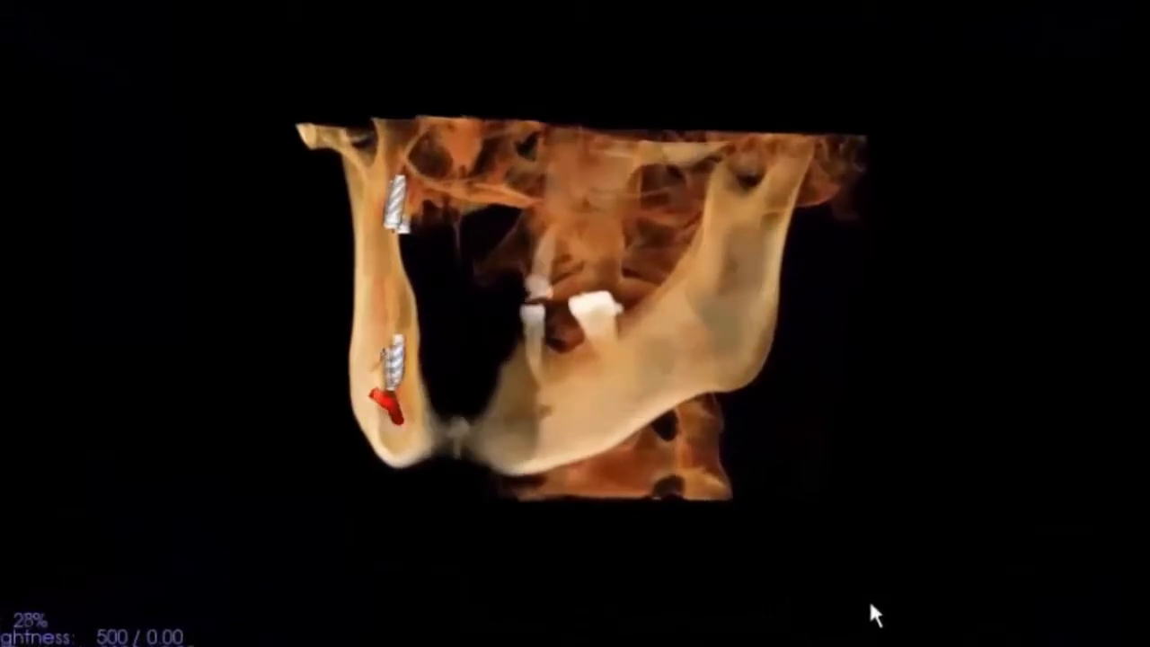
ctrl+drag(852, 557, 779, 387)
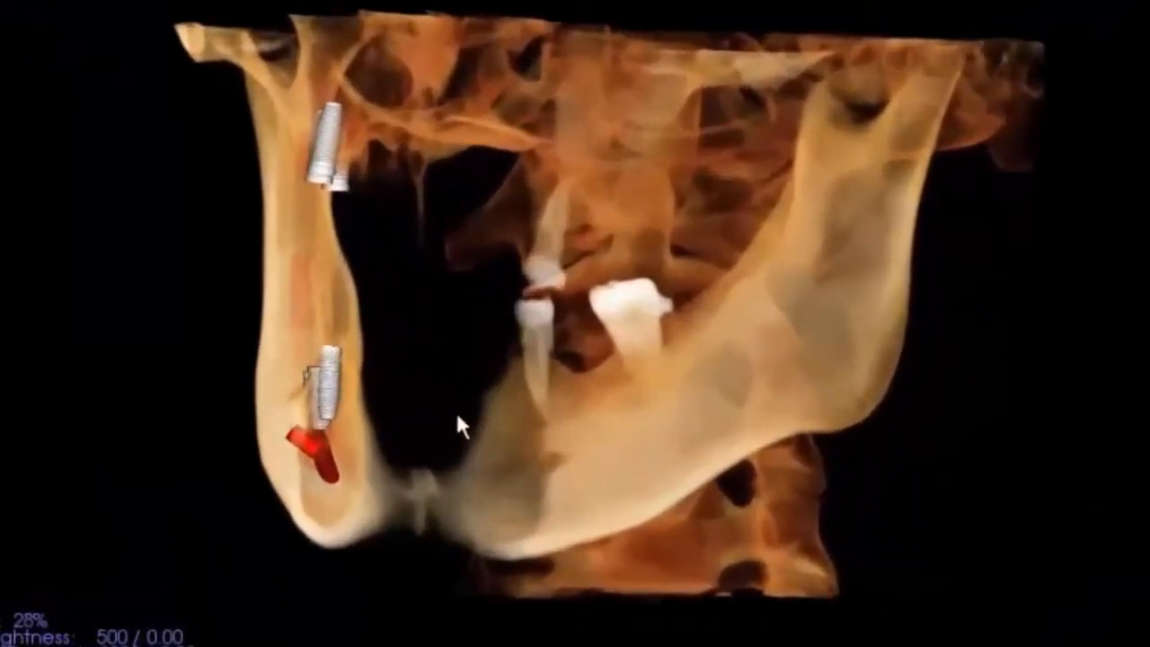
drag(457, 417, 720, 424)
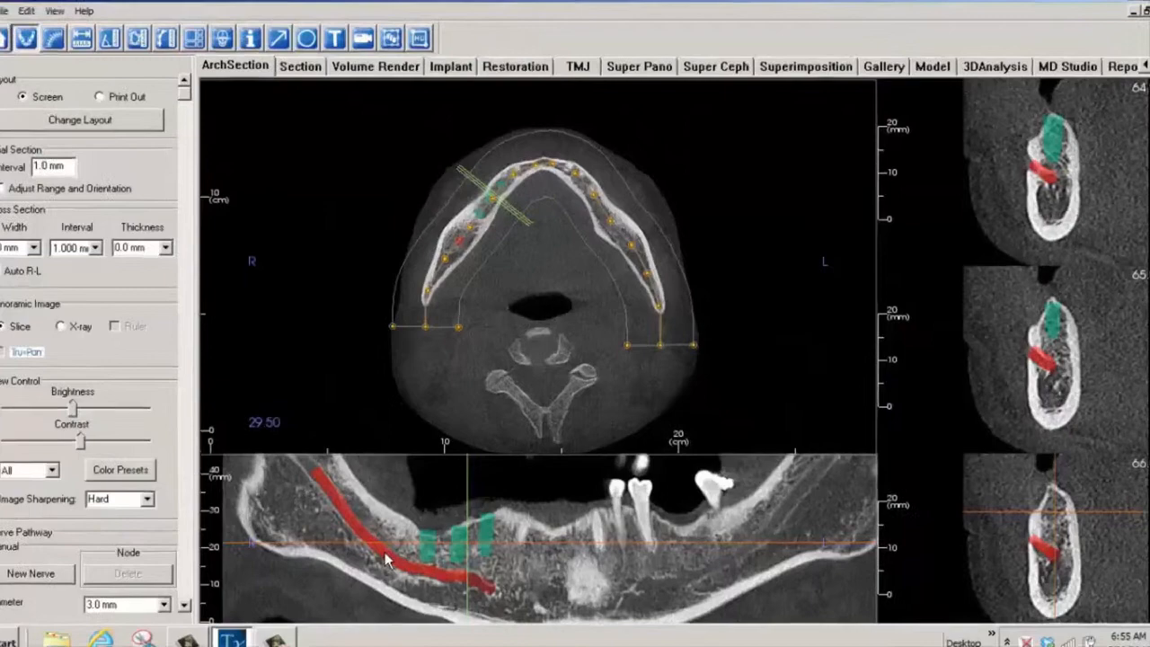
Delete both manually traced nerves from the ArchSection panoramic view.
key(Delete)
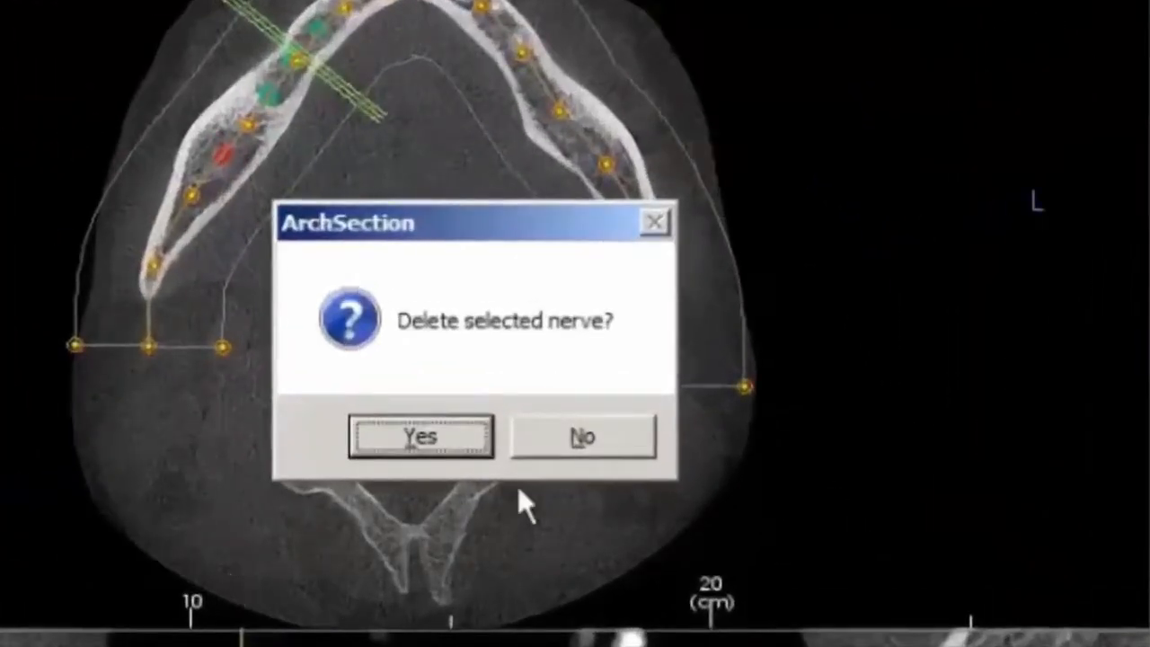
click(490, 439)
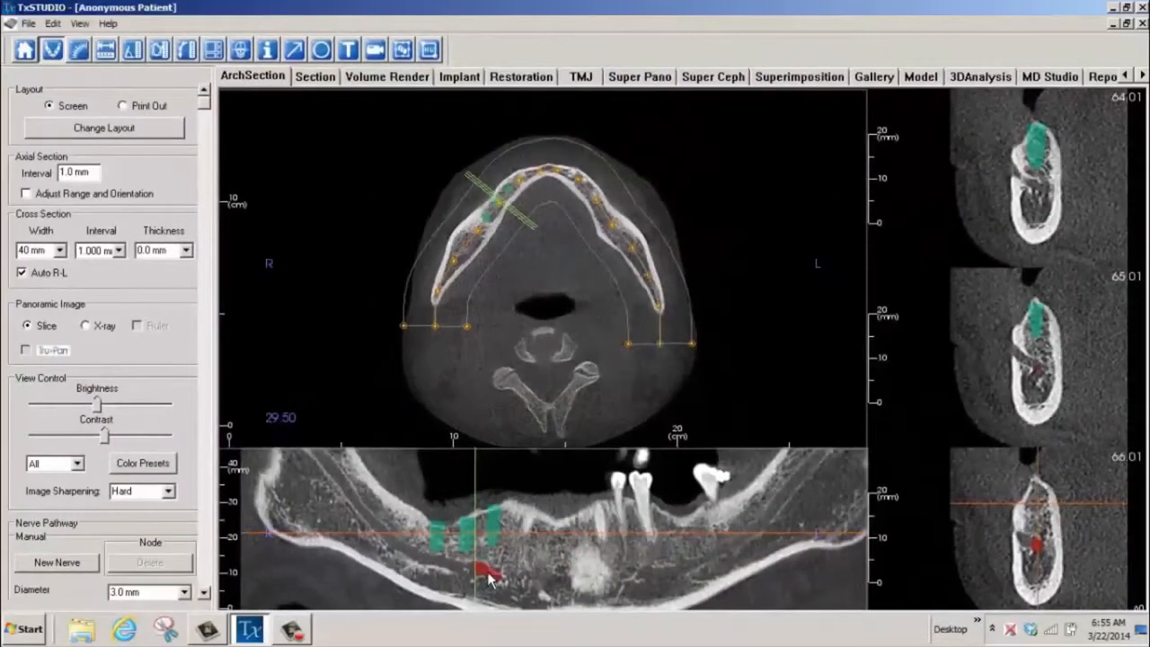
key(Delete)
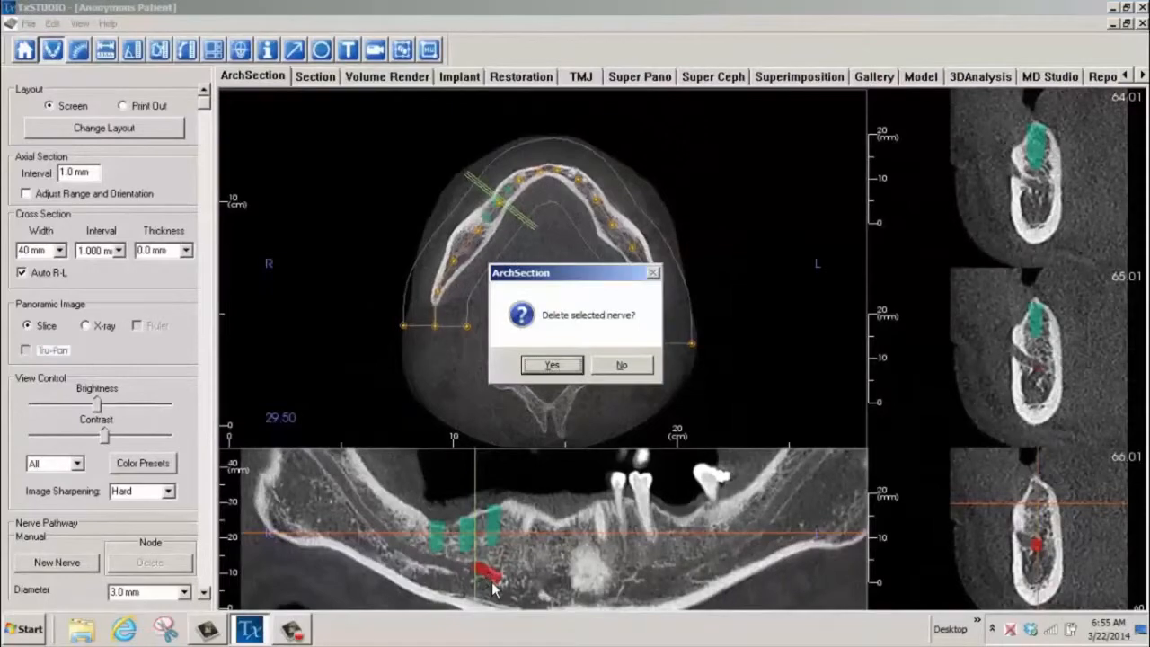
click(555, 365)
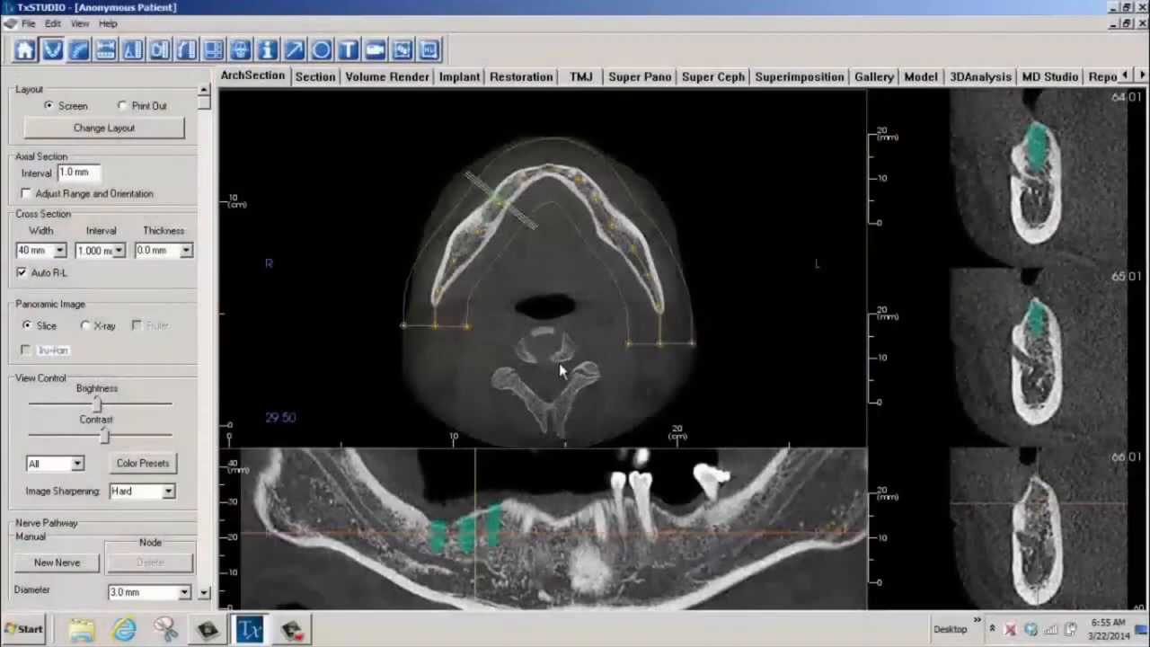
Generate an automatic nerve pathway from seed points along the right canal to the mental foramen, and extend it forward with two more seed points.
scroll(174, 271, down, 5)
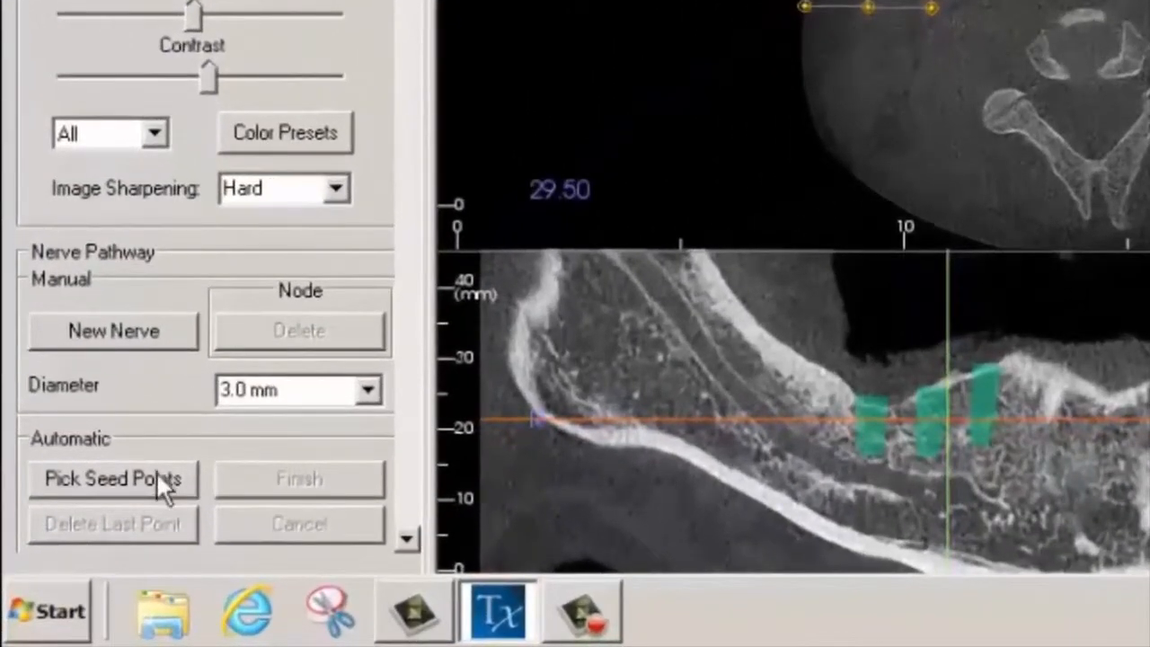
click(157, 473)
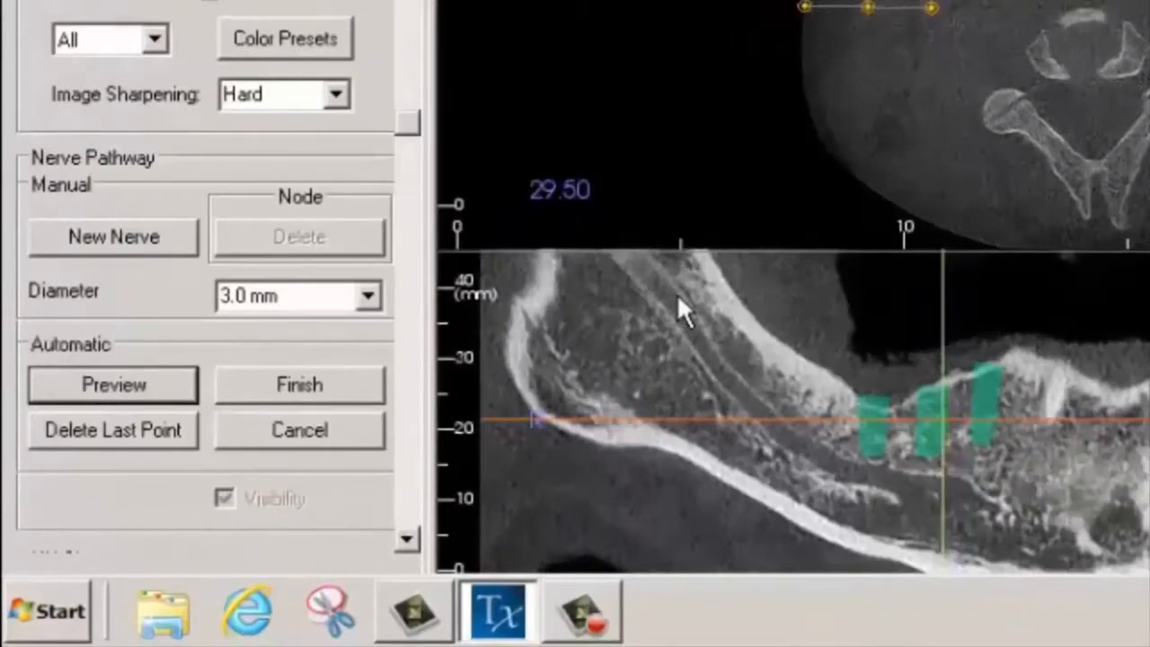
click(836, 464)
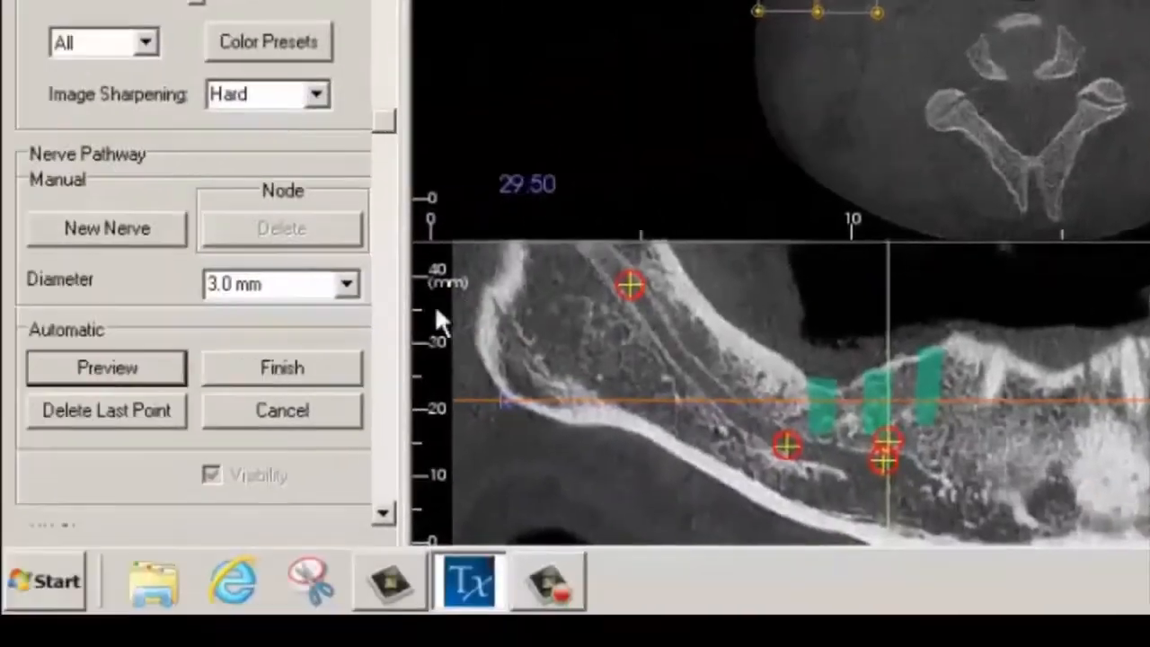
click(278, 375)
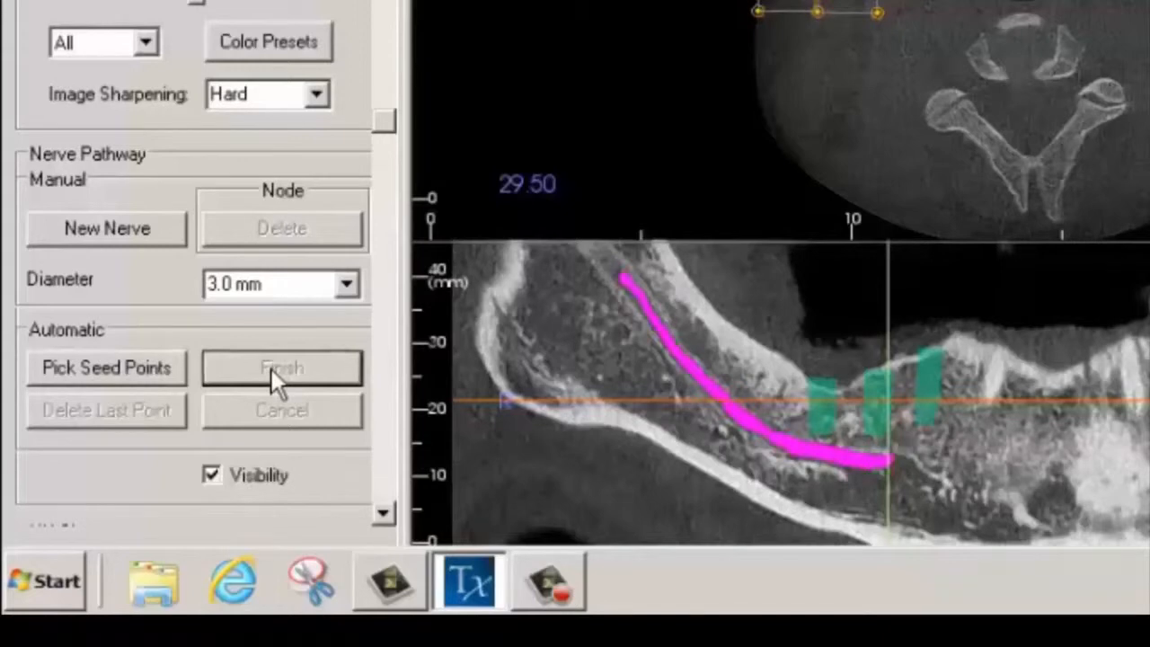
click(110, 370)
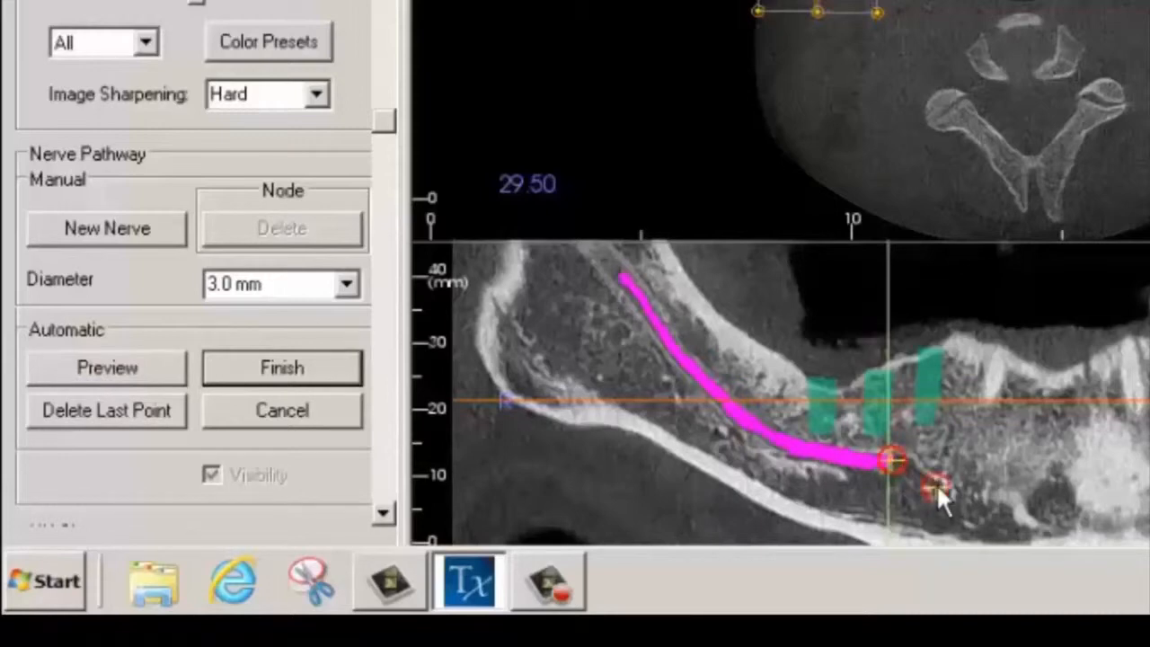
click(297, 369)
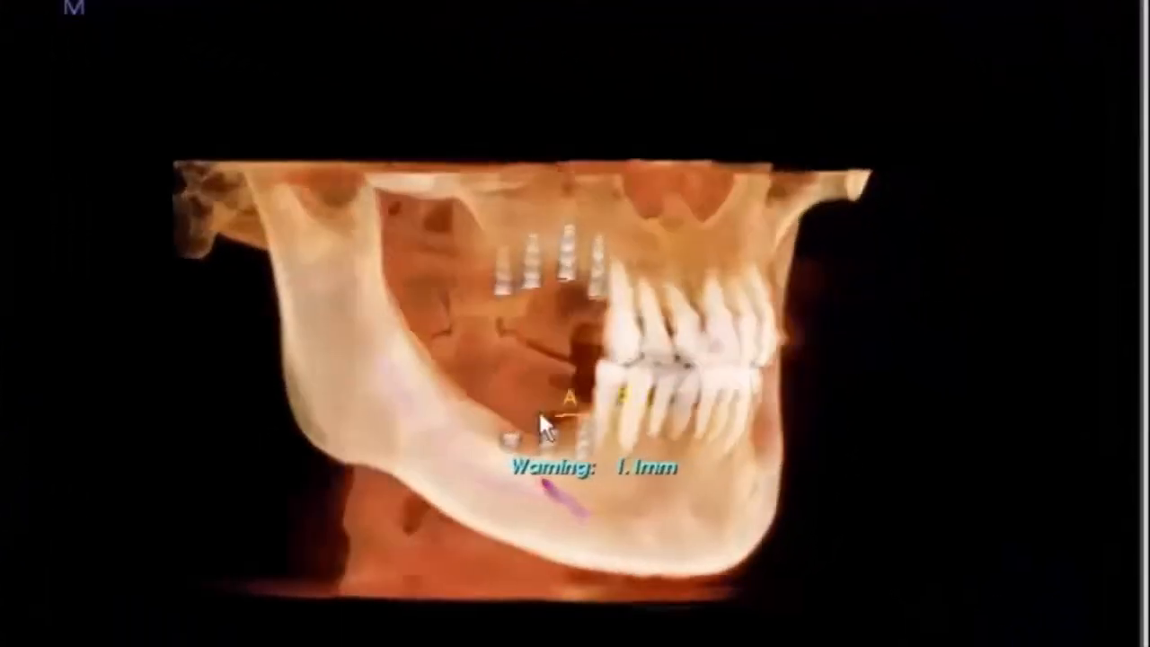
Rotate and magnify the volume rendering to examine the right side's implants and their clearance from the nerve pathway.
drag(541, 418, 825, 419)
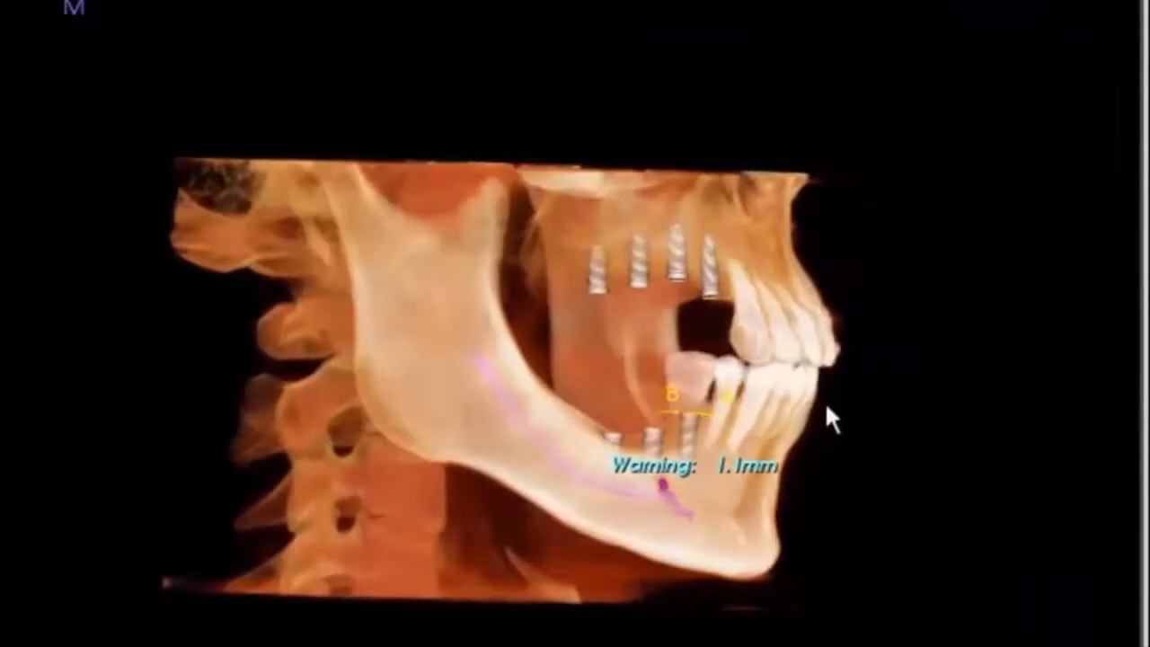
ctrl+drag(780, 593, 737, 248)
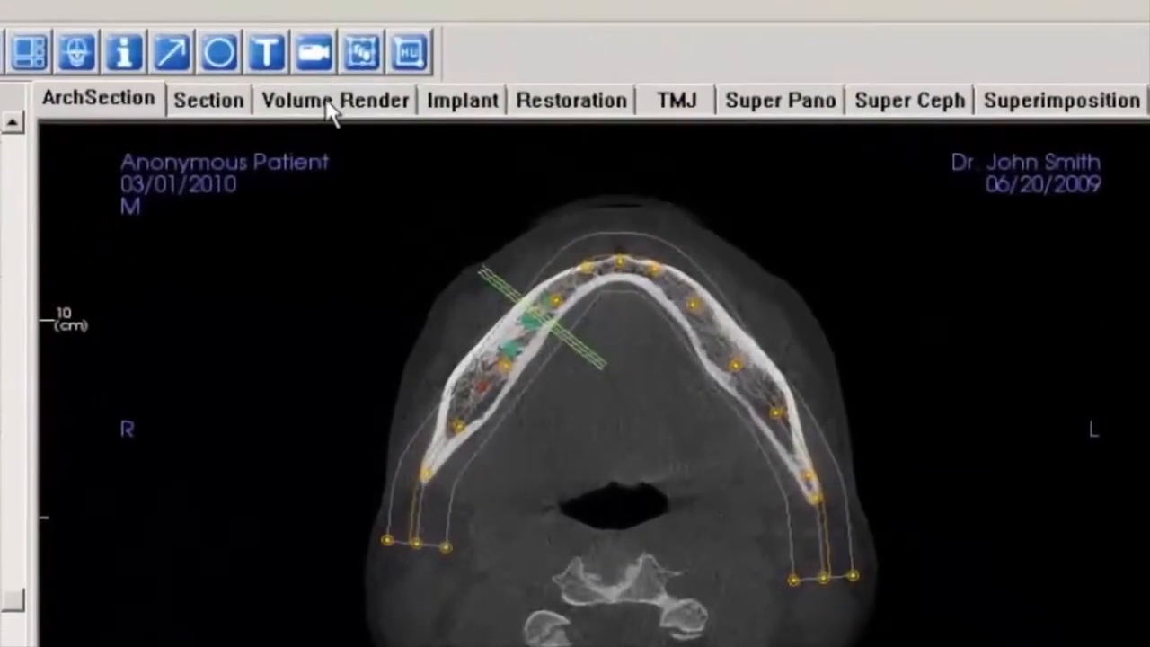
Reset the volume rendering's orientation to the image coordinate system.
click(382, 75)
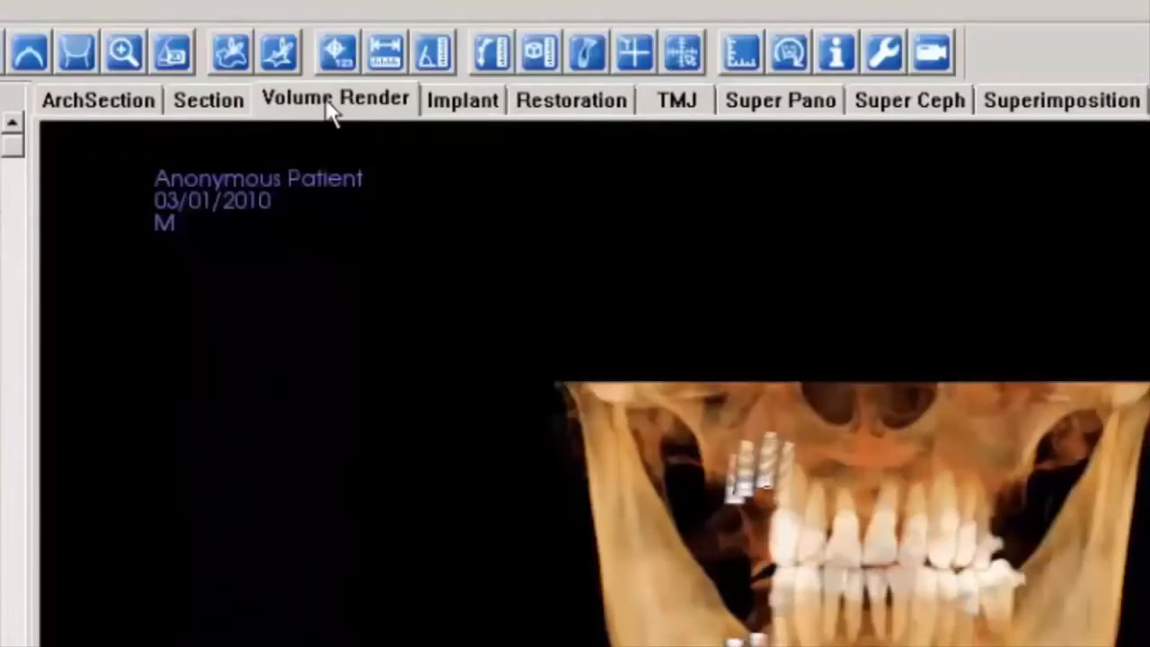
click(785, 50)
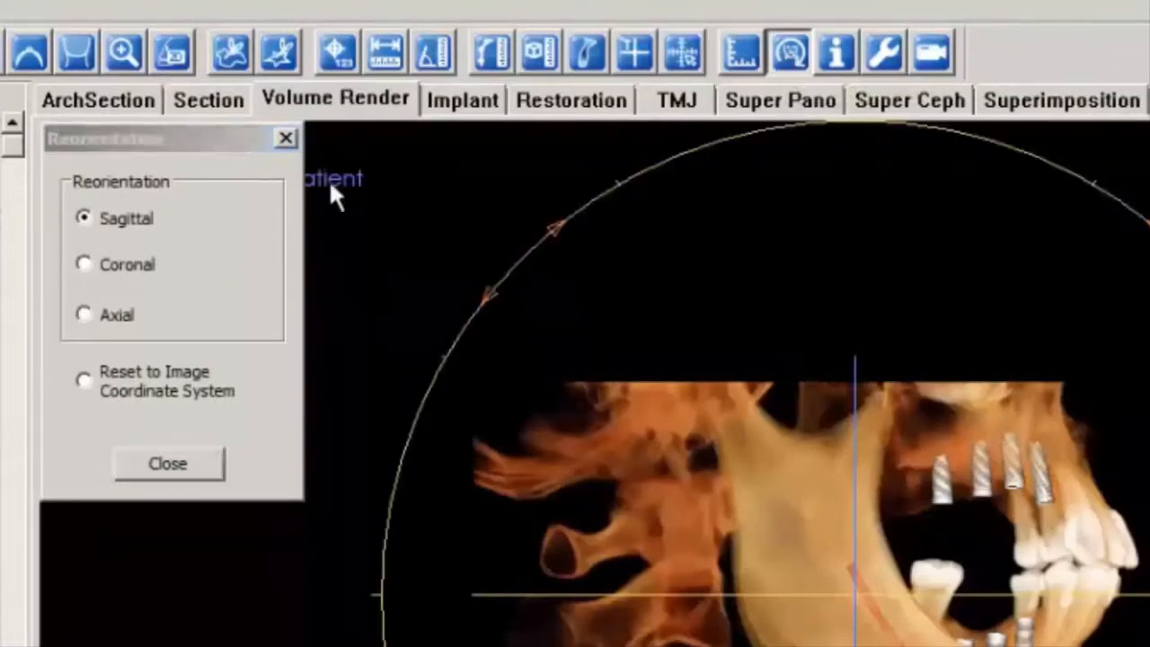
click(83, 381)
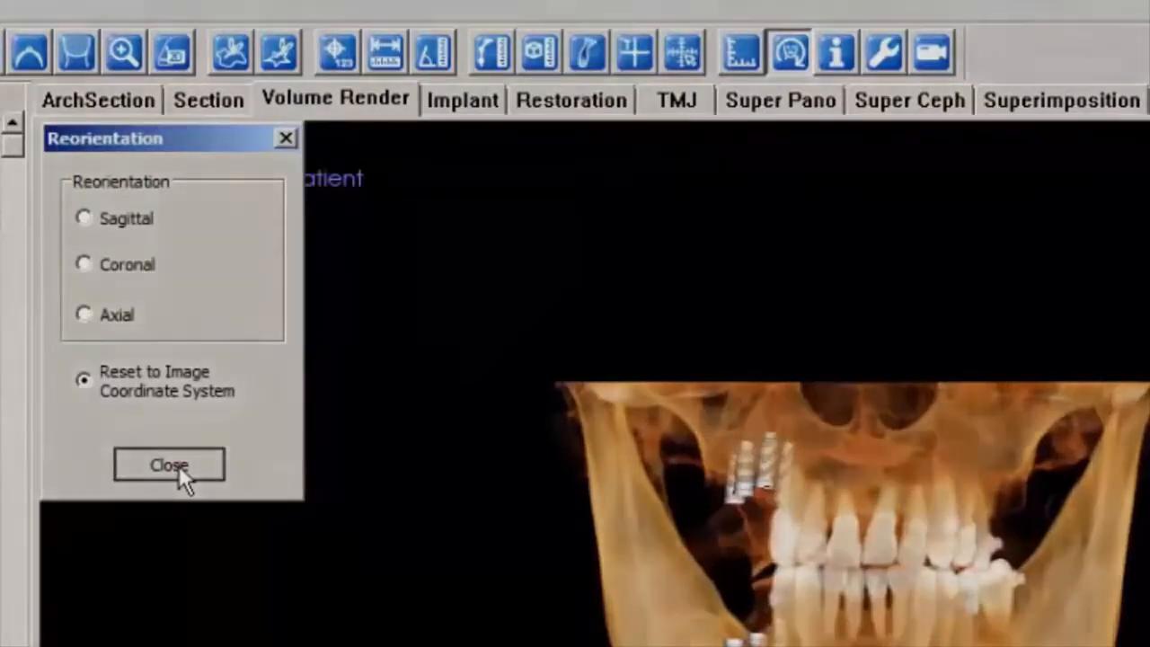
click(179, 465)
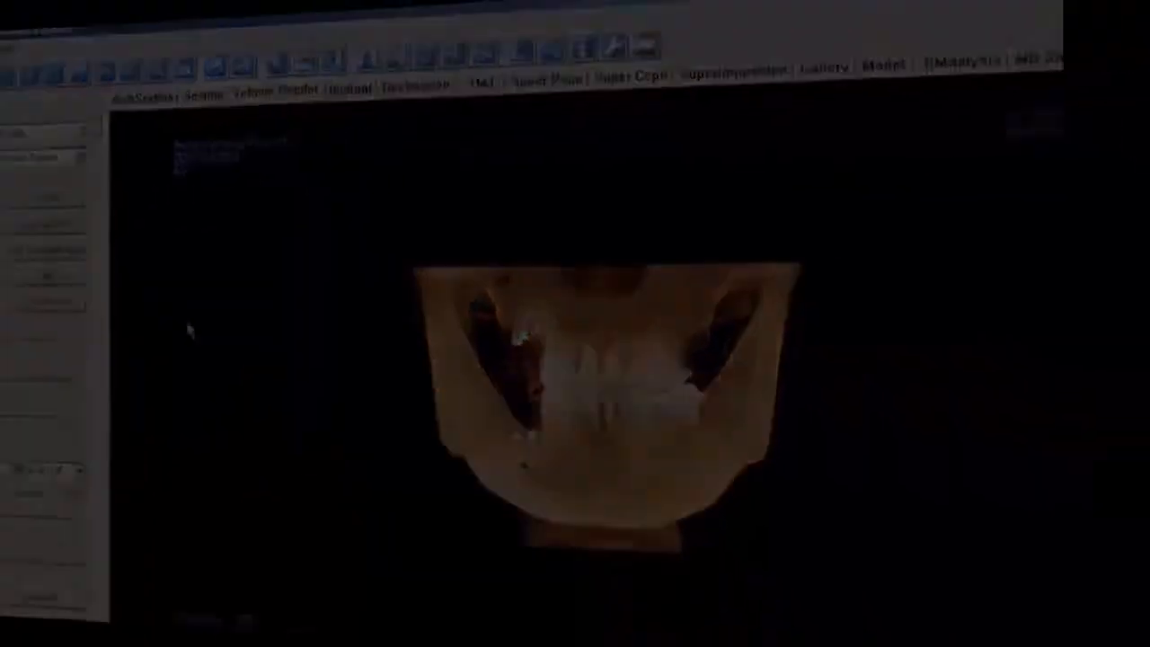